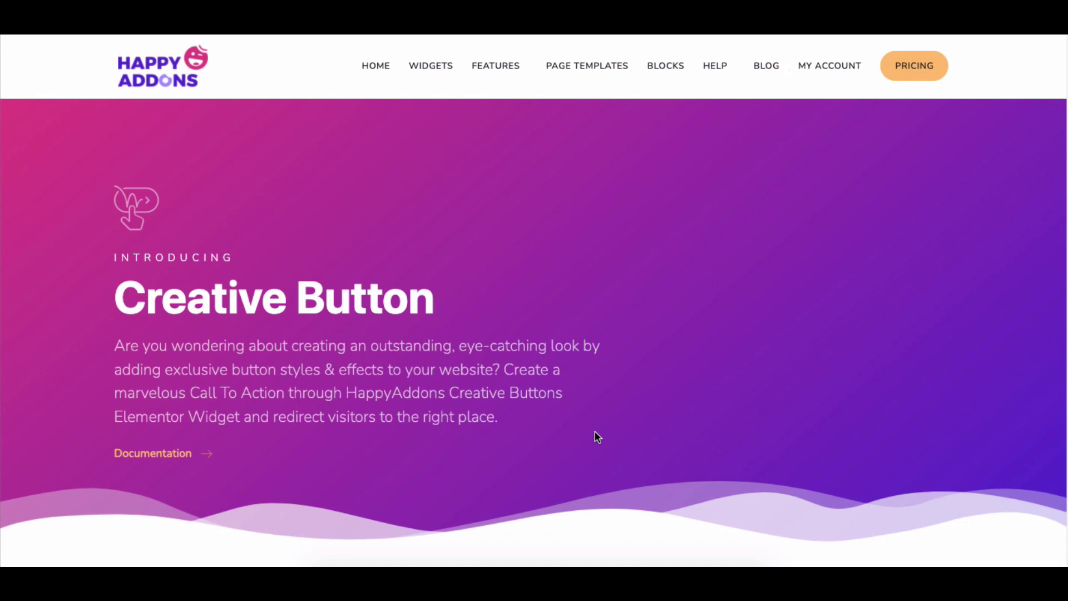
Scroll down through the WordPress page to reach the hero page for Elementor editing
scroll(595, 432, "down", 10)
scroll(593, 428, "down", 8)
scroll(615, 429, "down", 5)
scroll(636, 428, "down", 20)
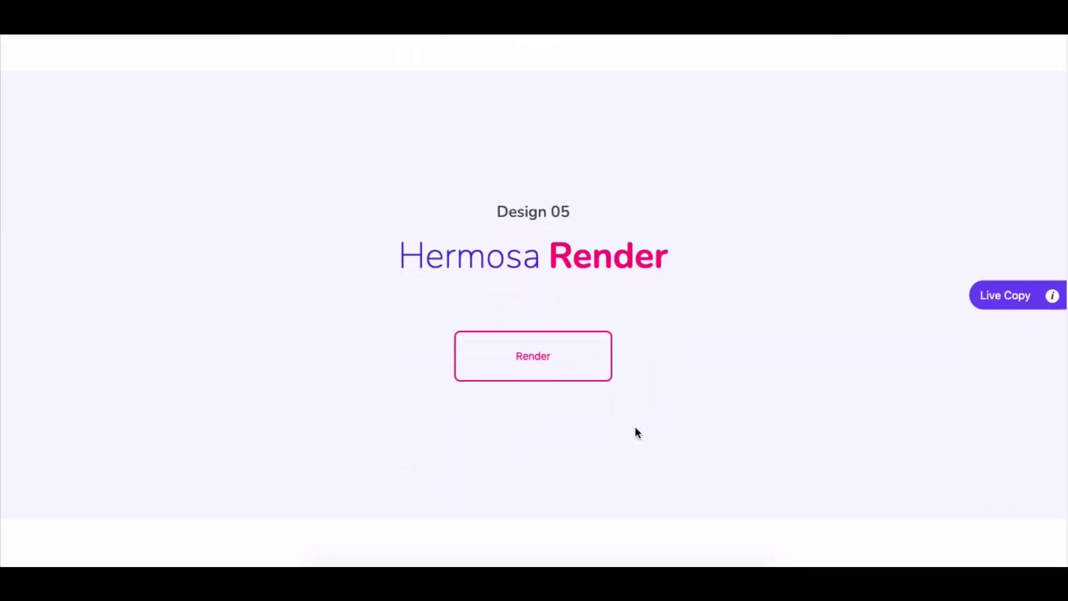
scroll(635, 428, "down", 20)
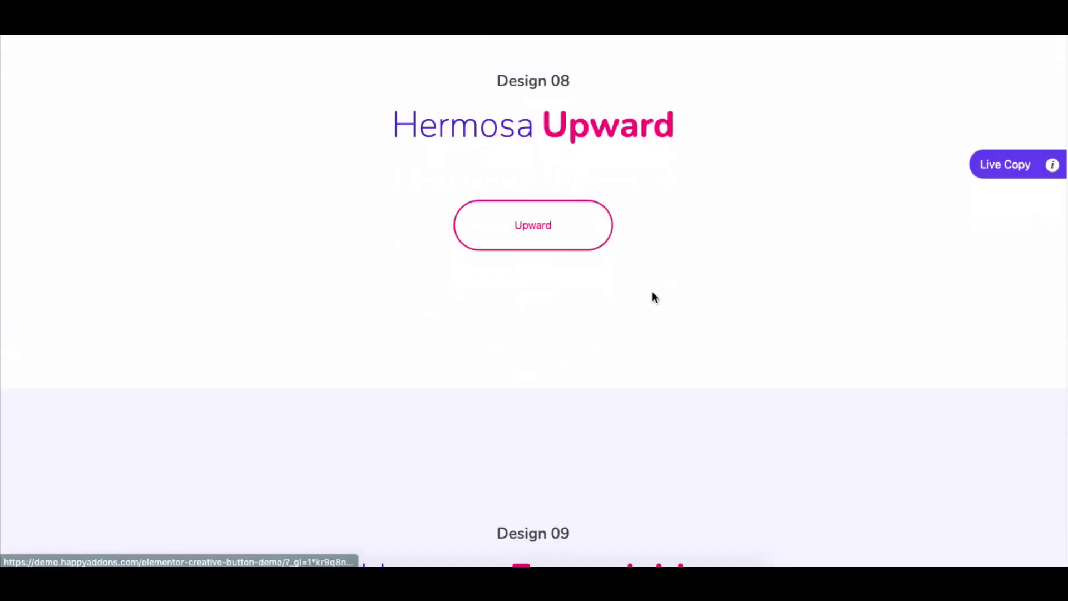
scroll(612, 341, "down", 12)
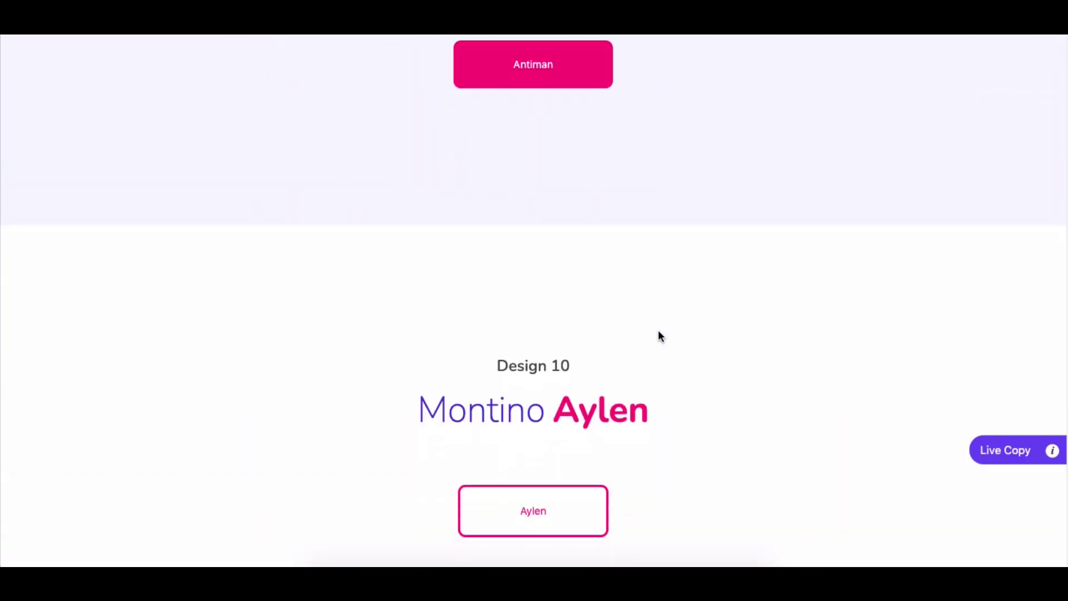
scroll(638, 374, "down", 20)
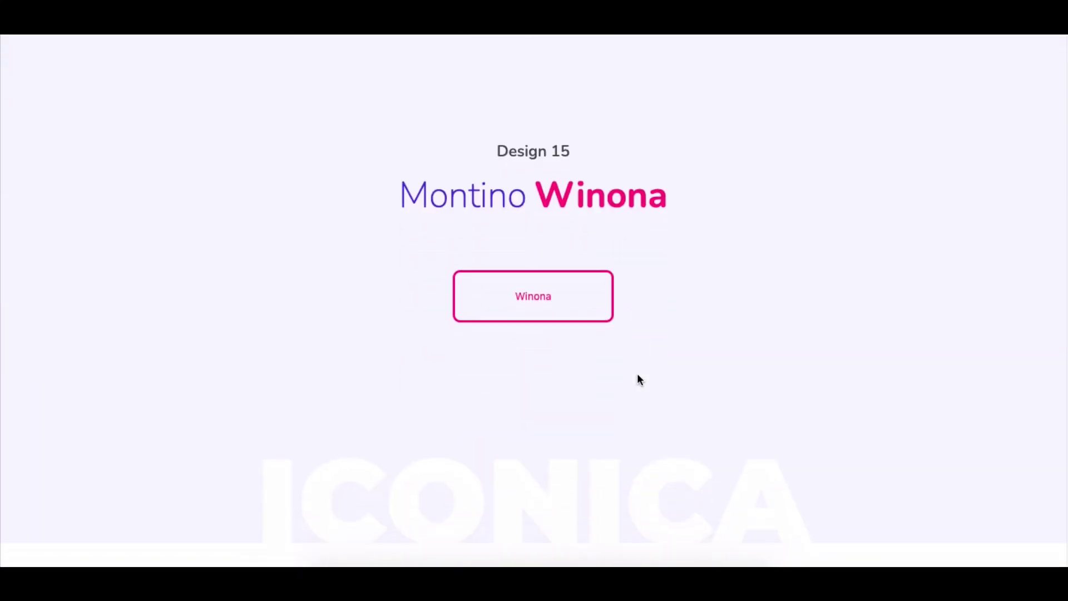
scroll(631, 448, "down", 20)
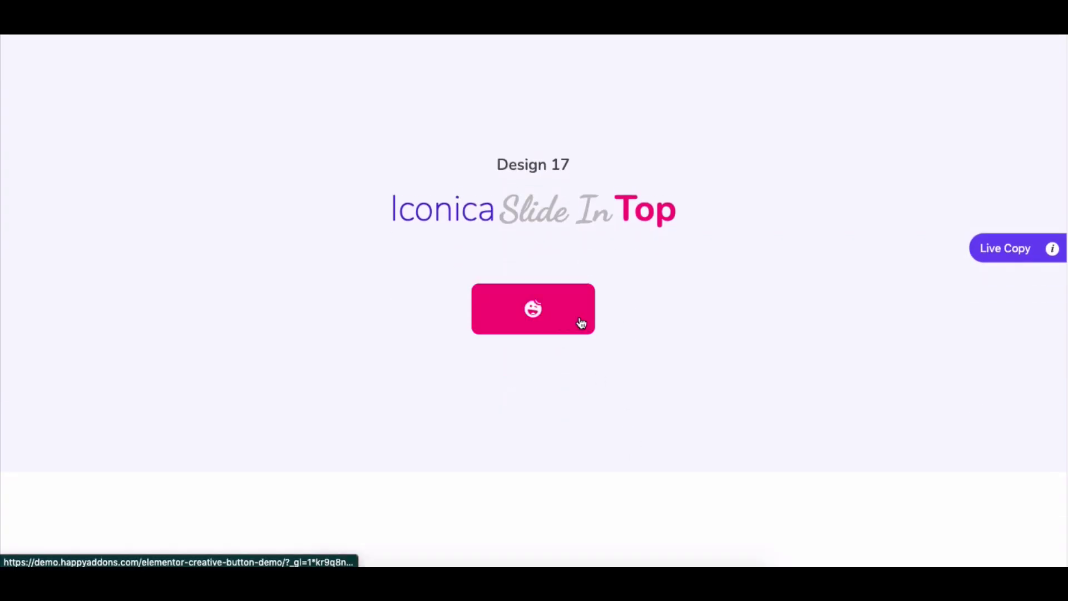
scroll(628, 390, "down", 15)
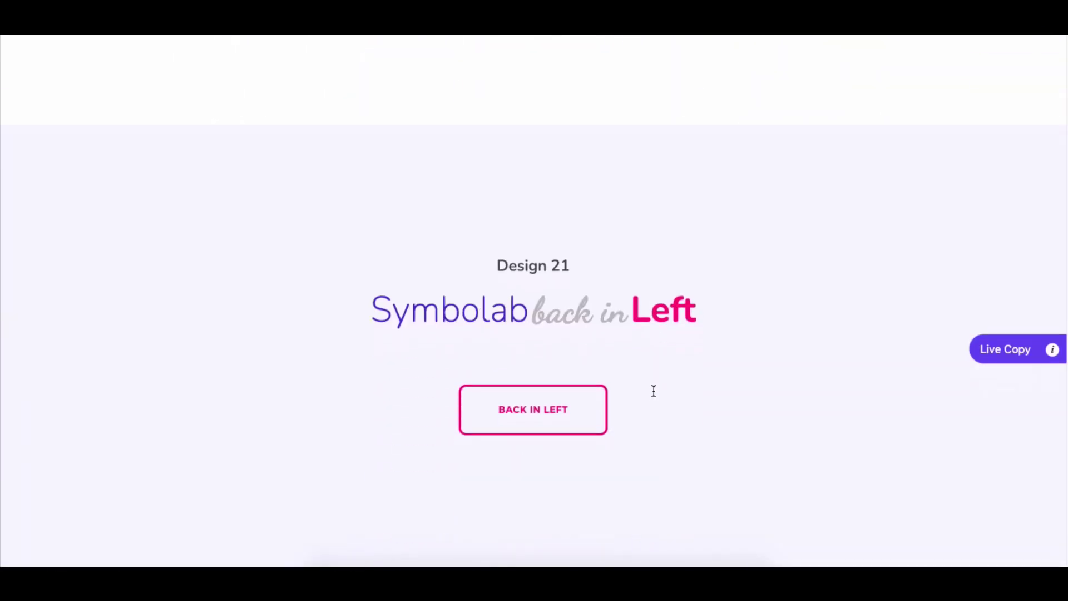
scroll(654, 380, "down", 15)
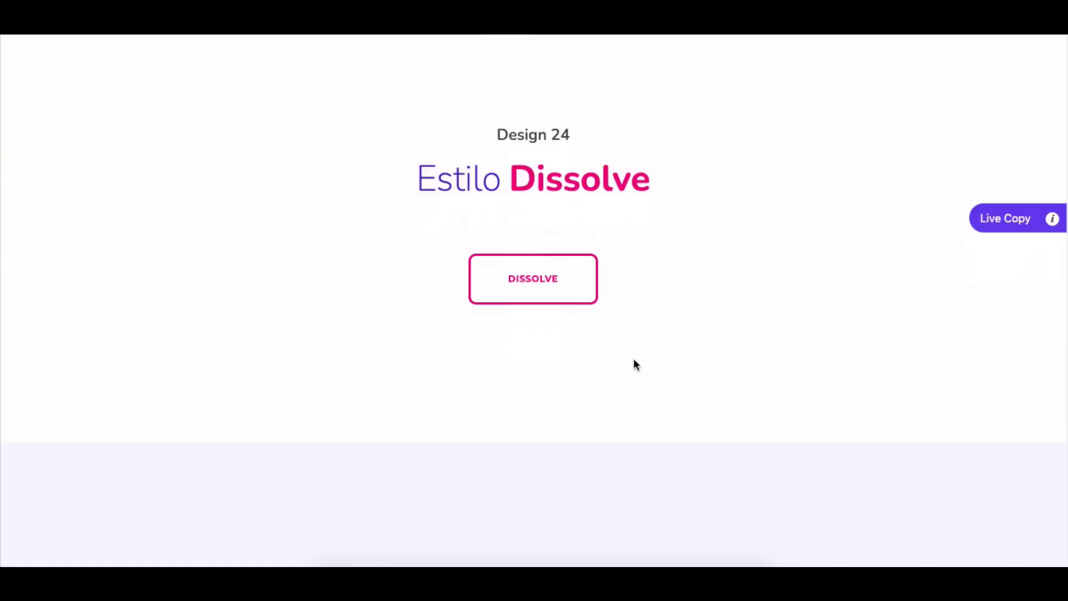
scroll(678, 334, "down", 1)
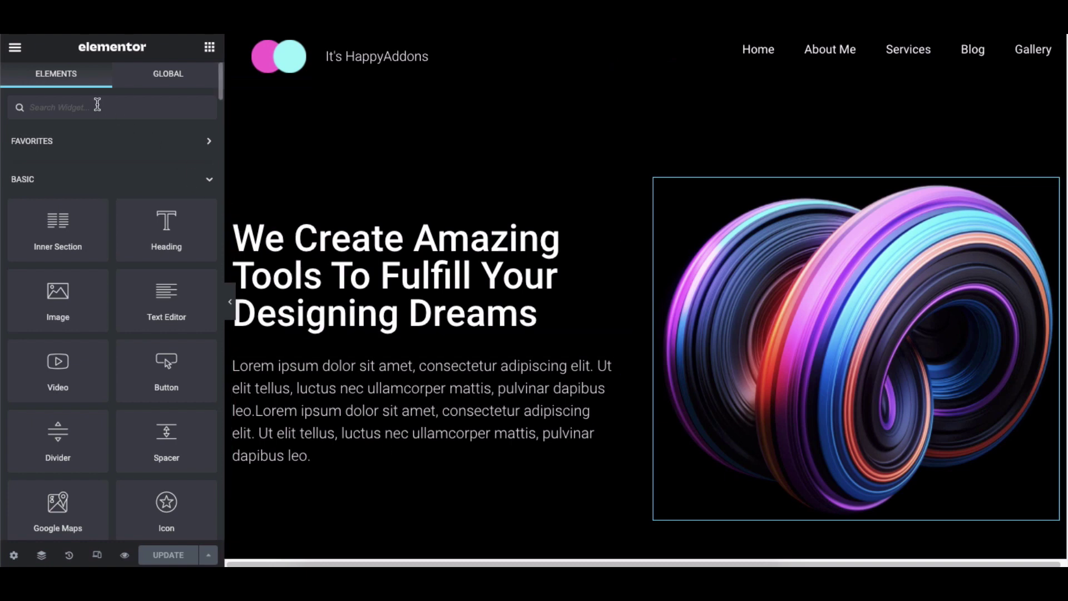
Search 'Creati' and drop the Creative Button widget beneath the hero paragraph
type("Creative")
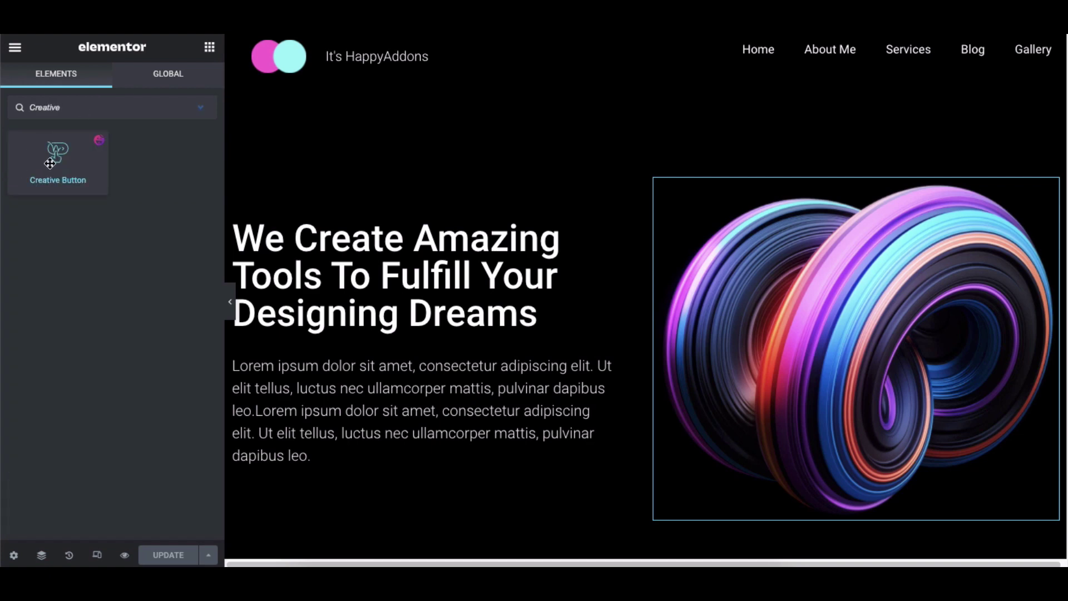
left_click_drag(53, 159, 351, 469)
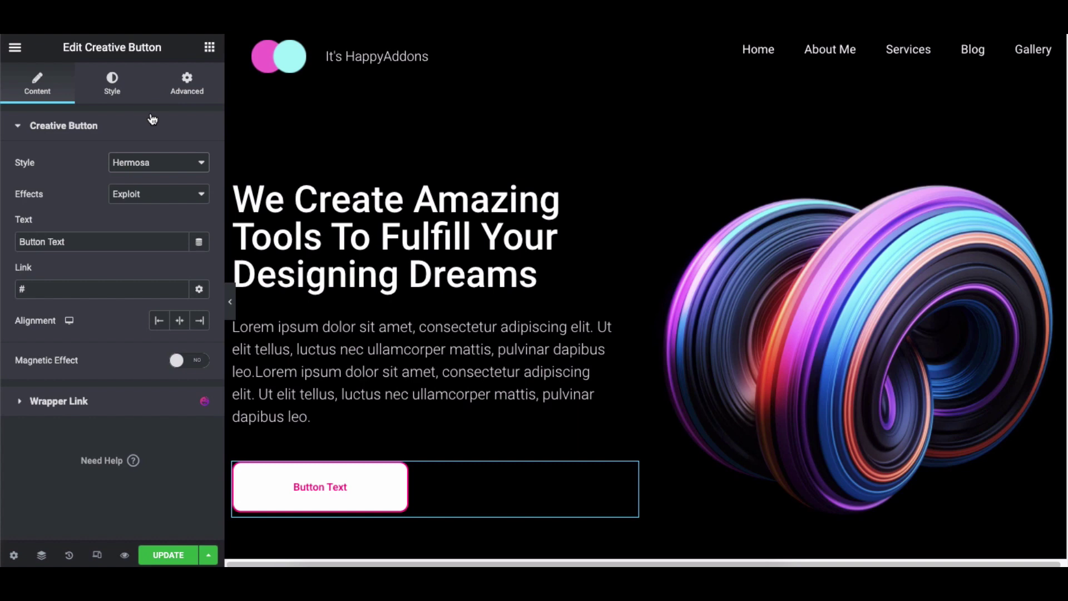
Keep the Hermosa style and try the Upward, Newbie, Render and Reshape effects
left_click(166, 169)
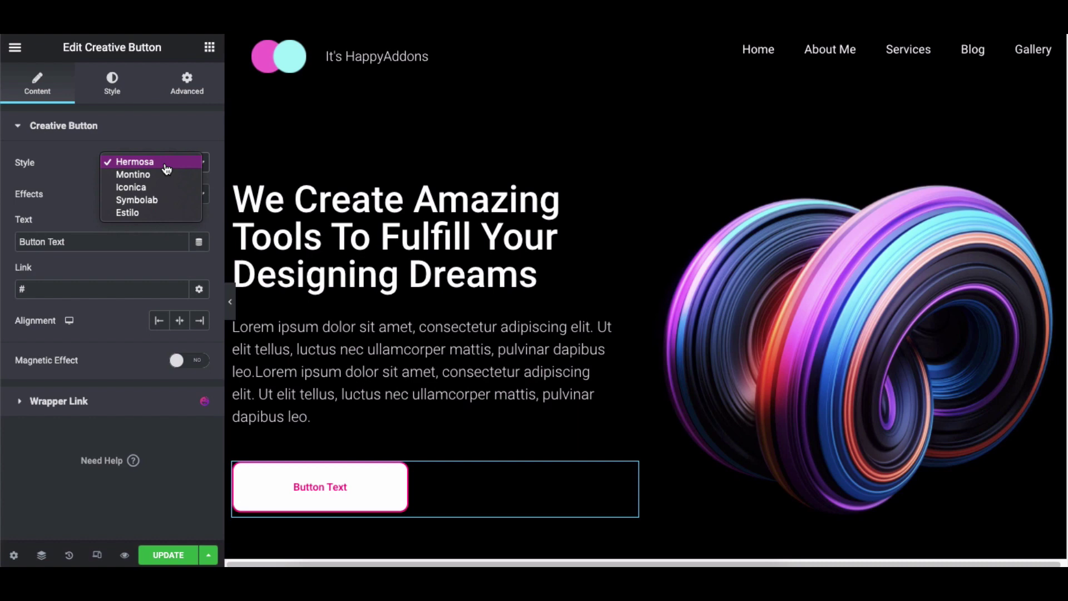
left_click(167, 169)
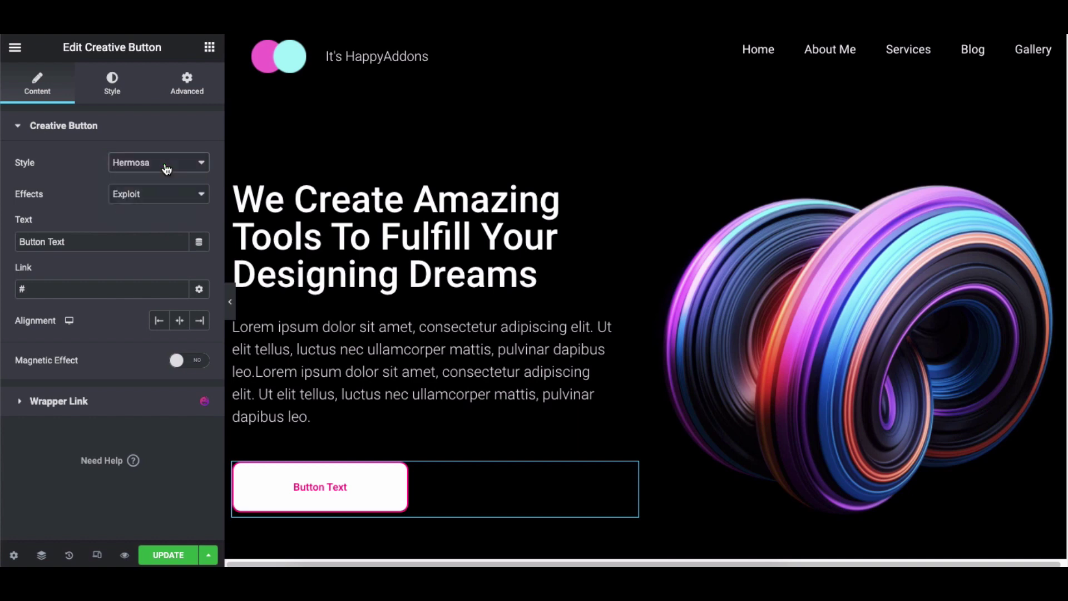
left_click(155, 203)
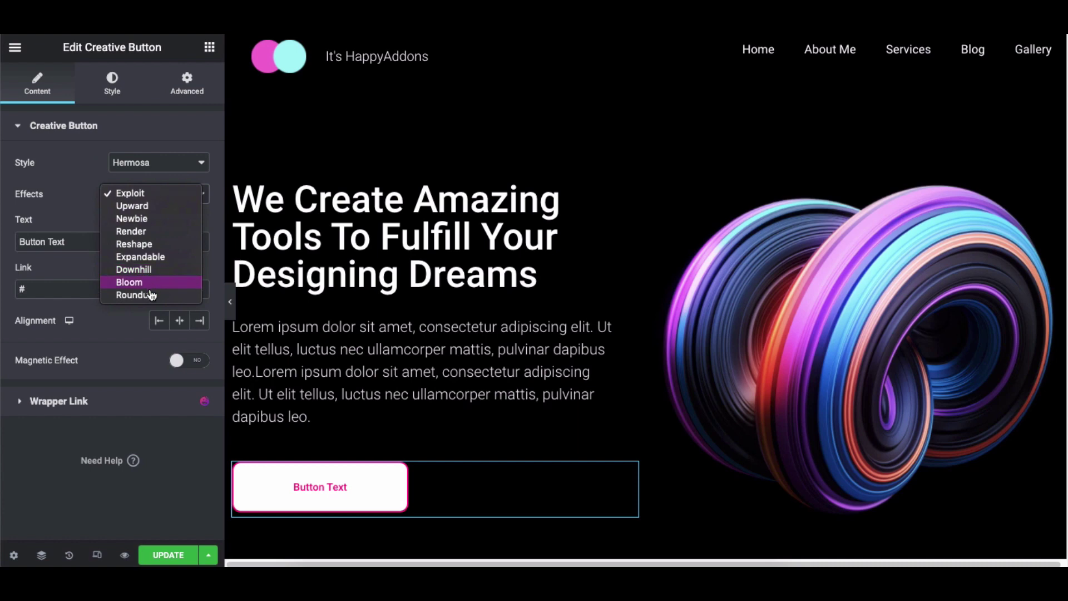
left_click(138, 206)
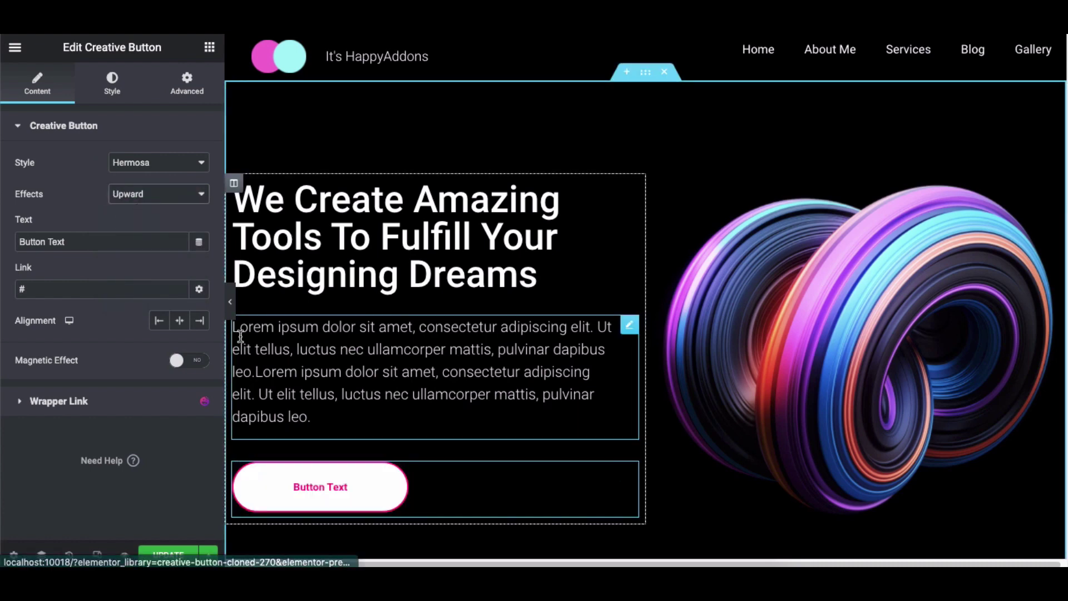
left_click(168, 199)
left_click(159, 207)
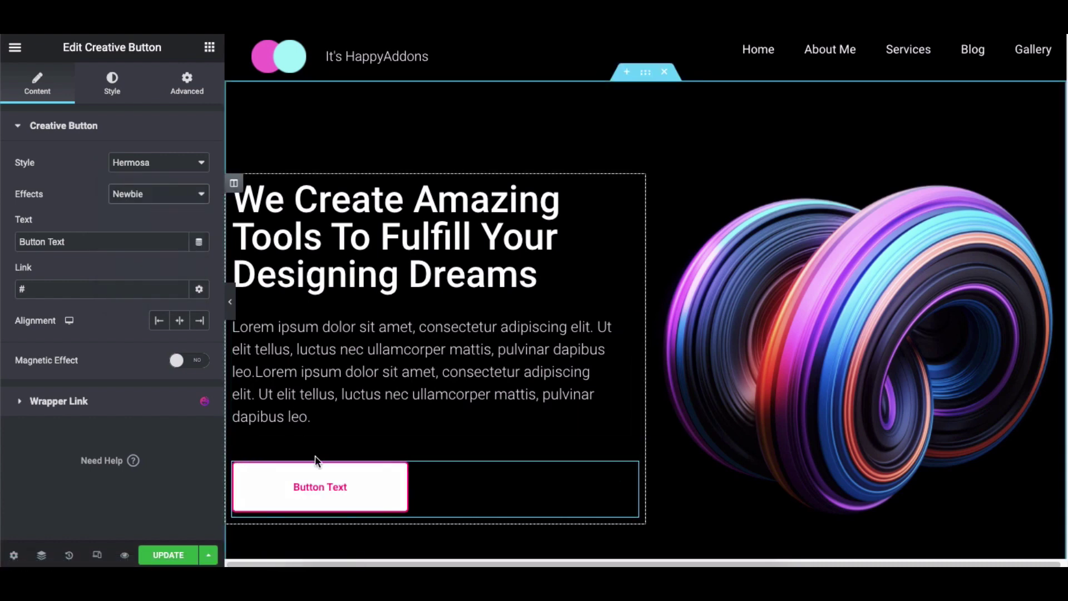
left_click(154, 194)
left_click(147, 207)
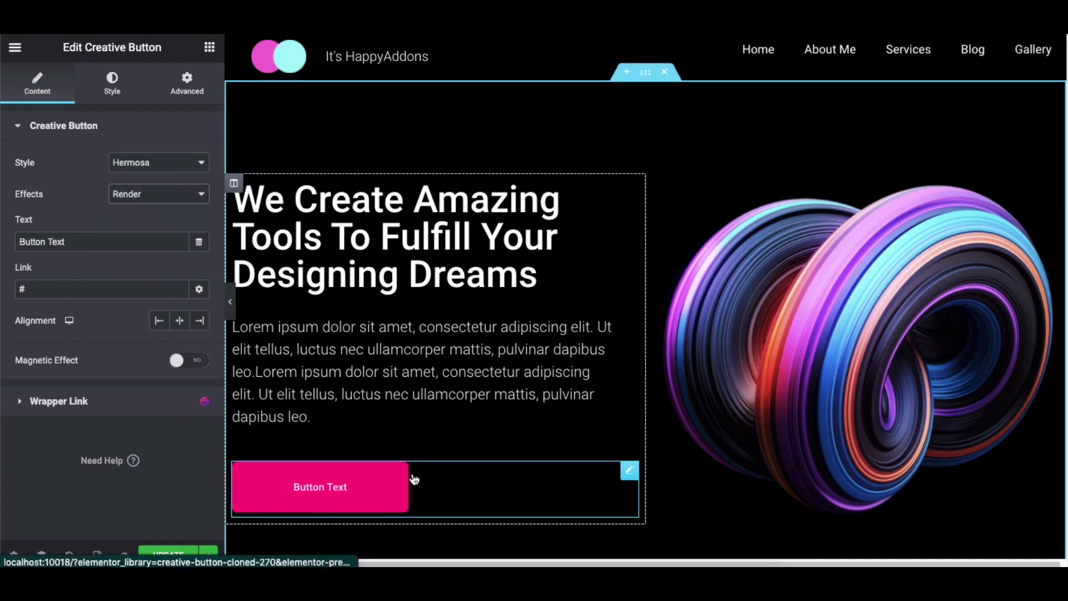
left_click(147, 194)
left_click(134, 205)
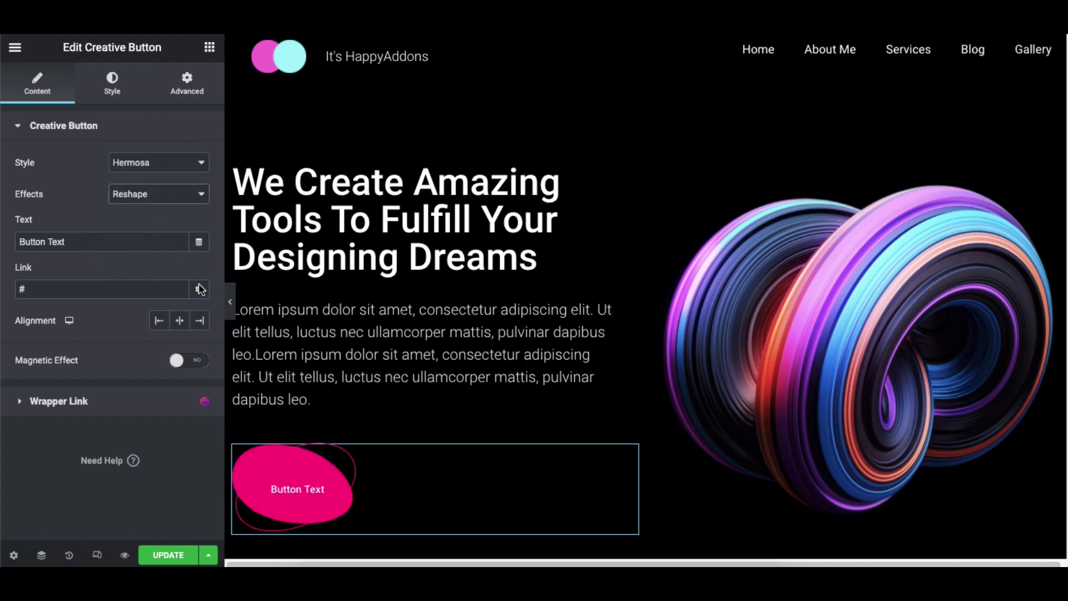
Try the Expandable, Downhill and Bloom effects, ending on Roundup
left_click(161, 195)
left_click(148, 205)
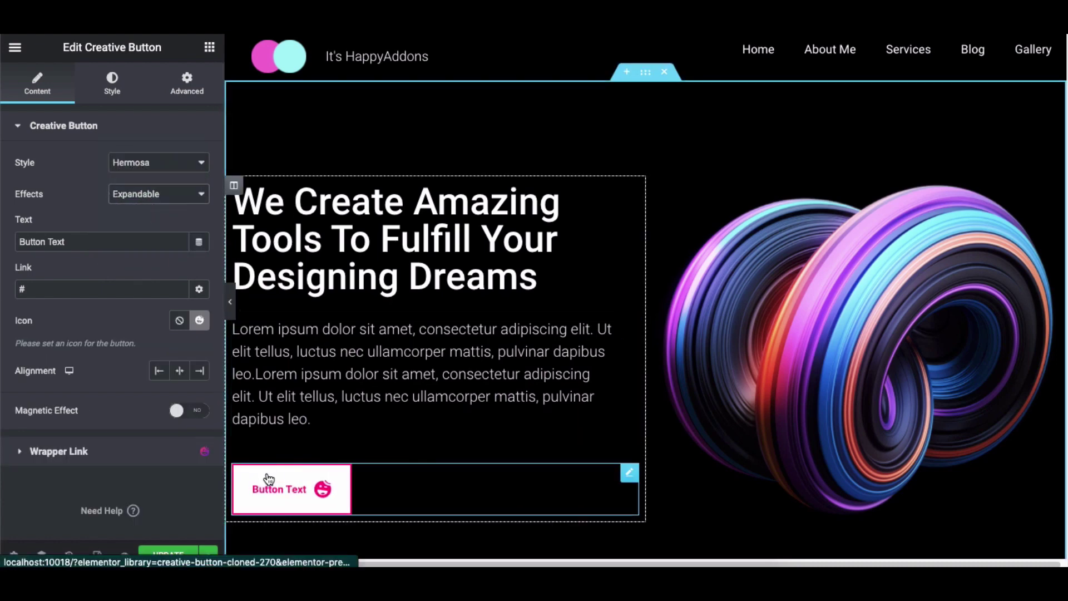
left_click(135, 198)
left_click(132, 206)
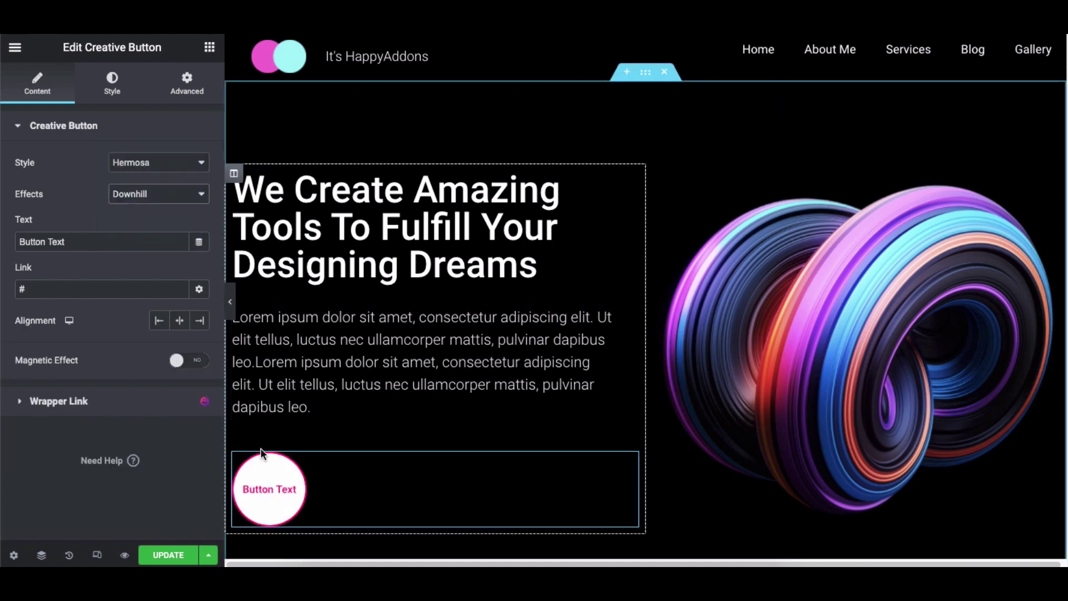
left_click(161, 194)
left_click(141, 205)
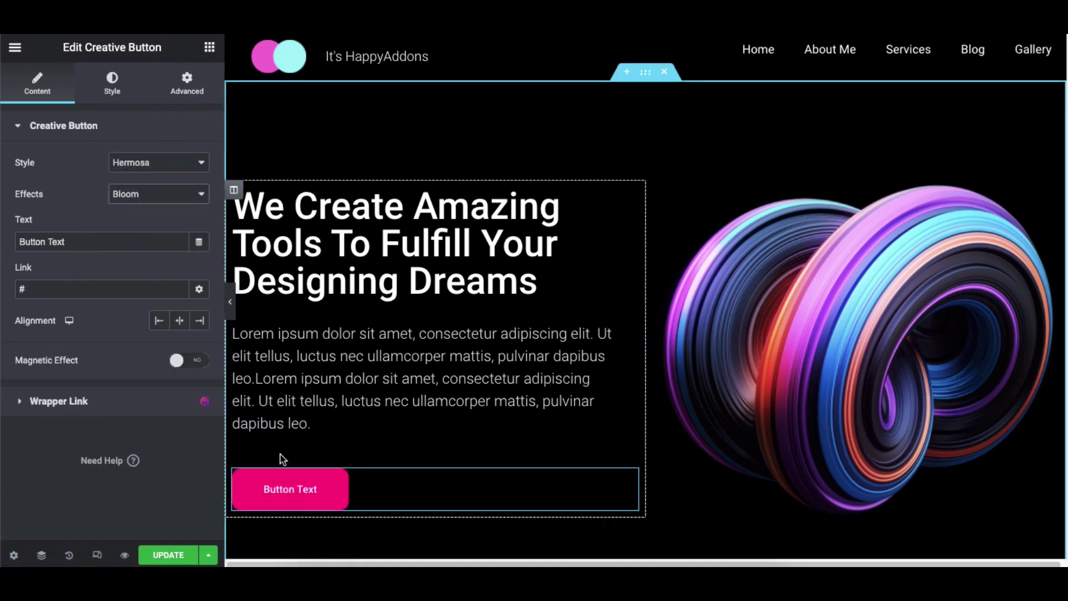
left_click(155, 196)
left_click(136, 206)
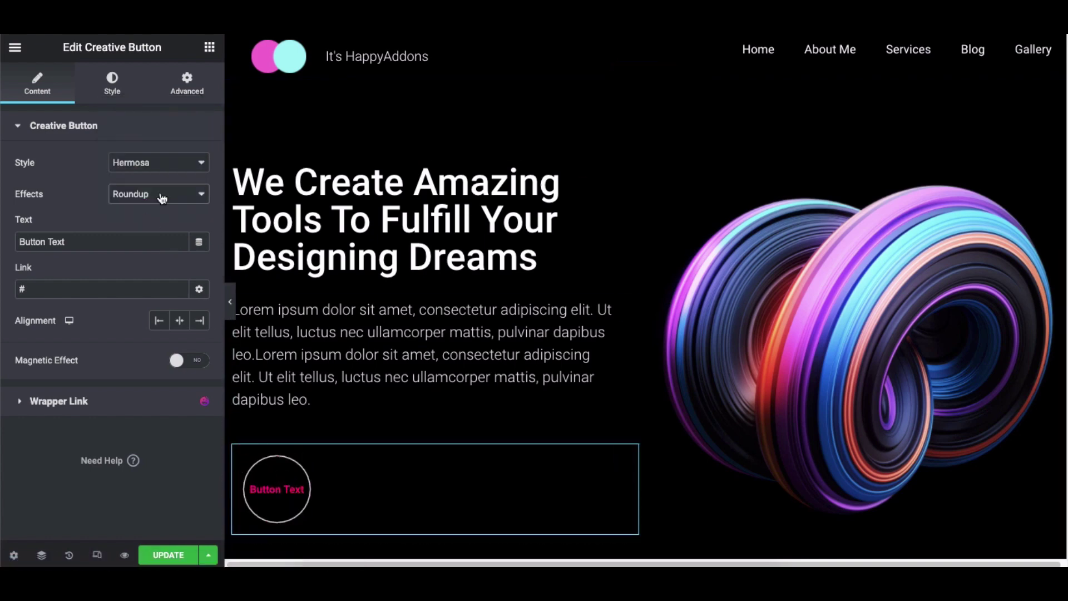
Switch the button style to Montino and try the Rayen and Aylen effects
left_click(159, 162)
left_click(160, 173)
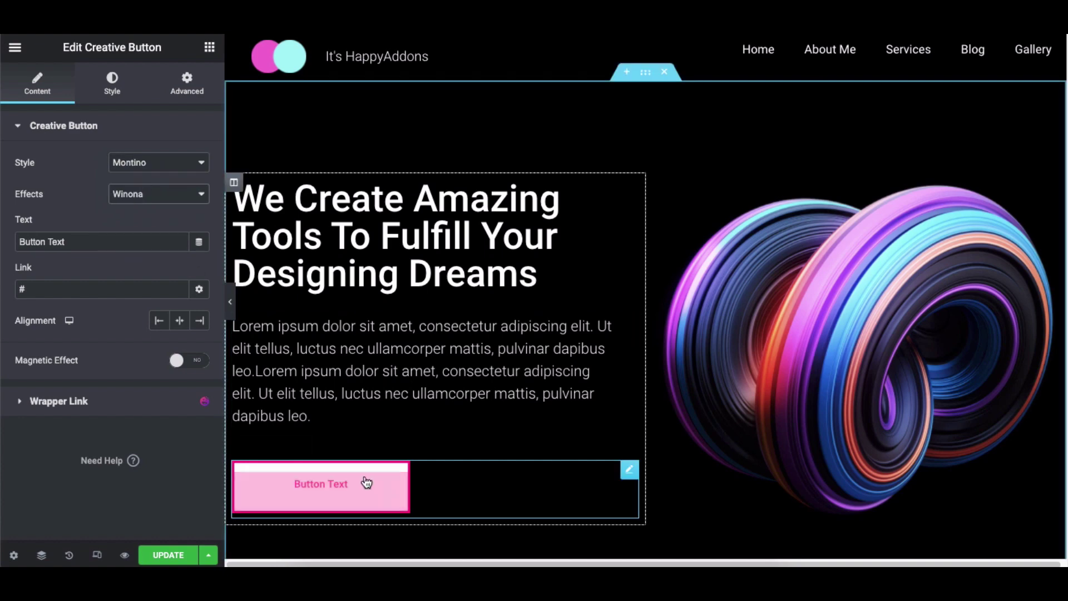
left_click(158, 193)
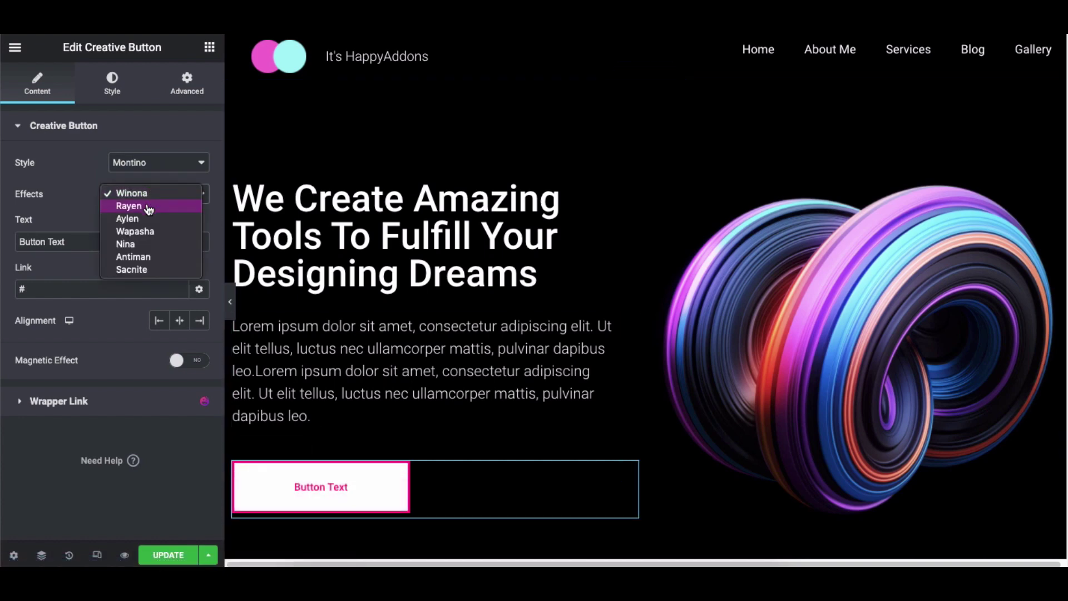
left_click(131, 205)
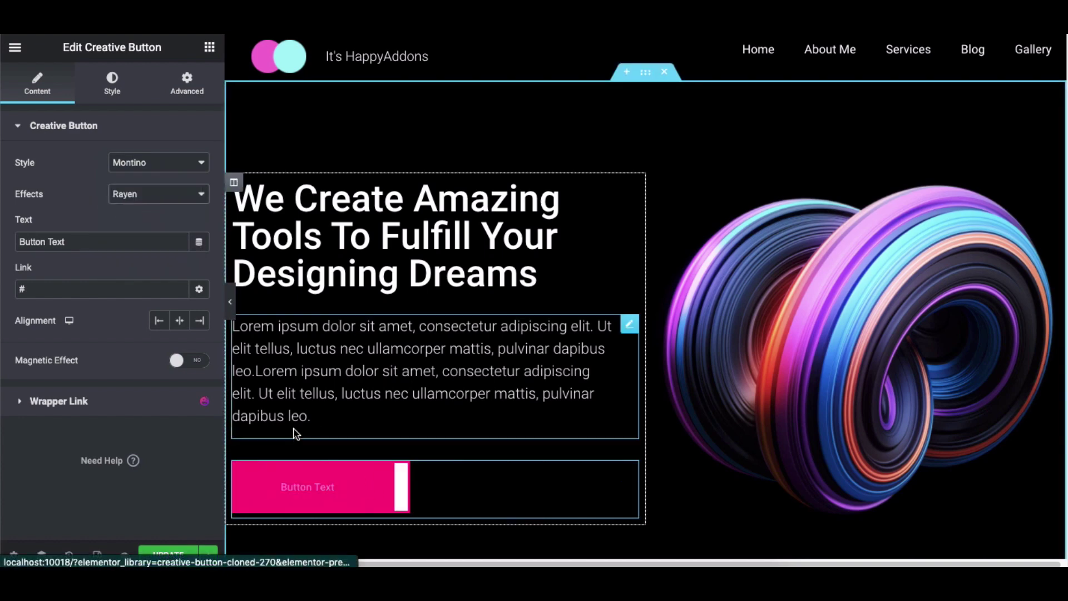
left_click(151, 195)
left_click(145, 206)
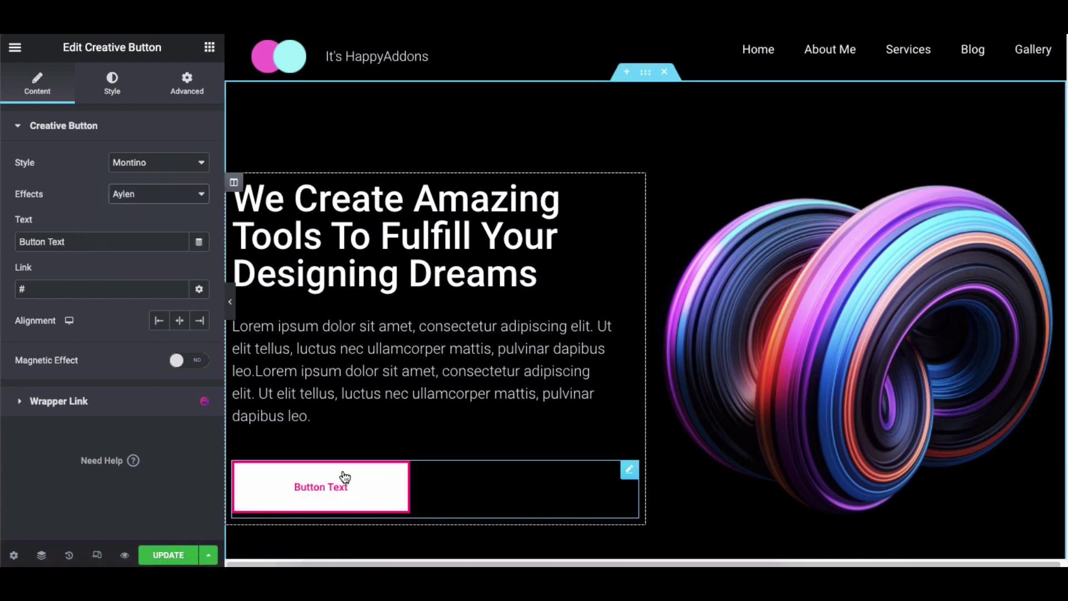
Try the Wapasha, Nina and Antiman effects, settling on Sacnite
left_click(157, 199)
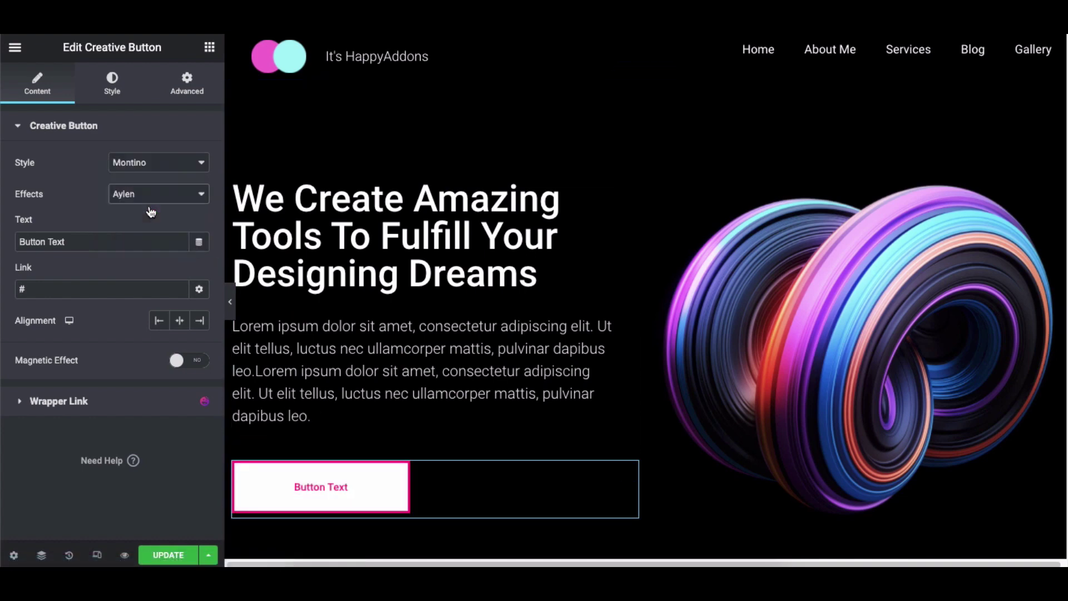
left_click(146, 205)
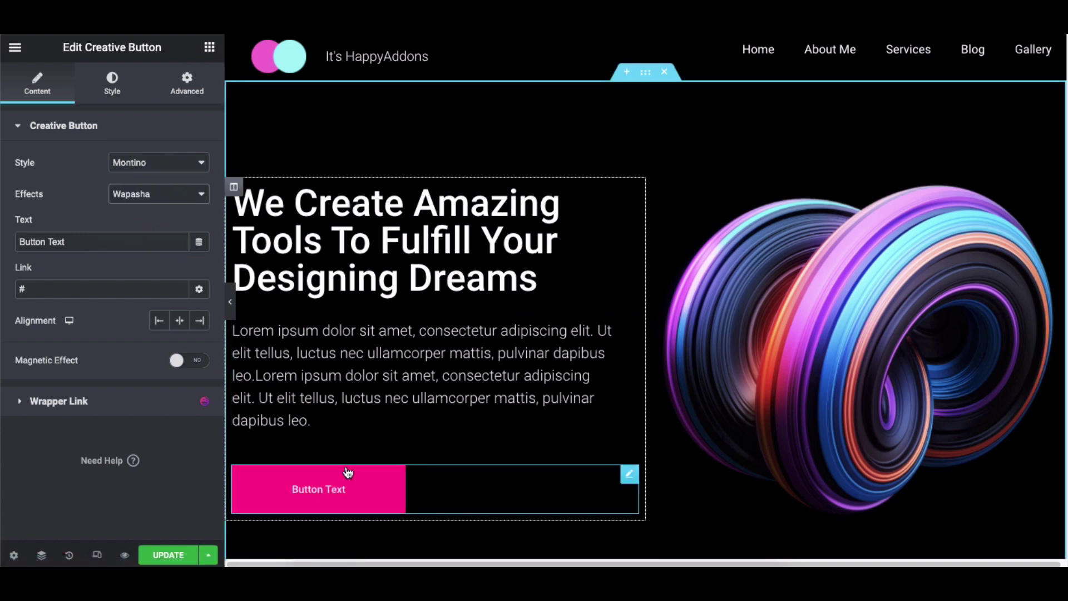
left_click(144, 204)
left_click(140, 207)
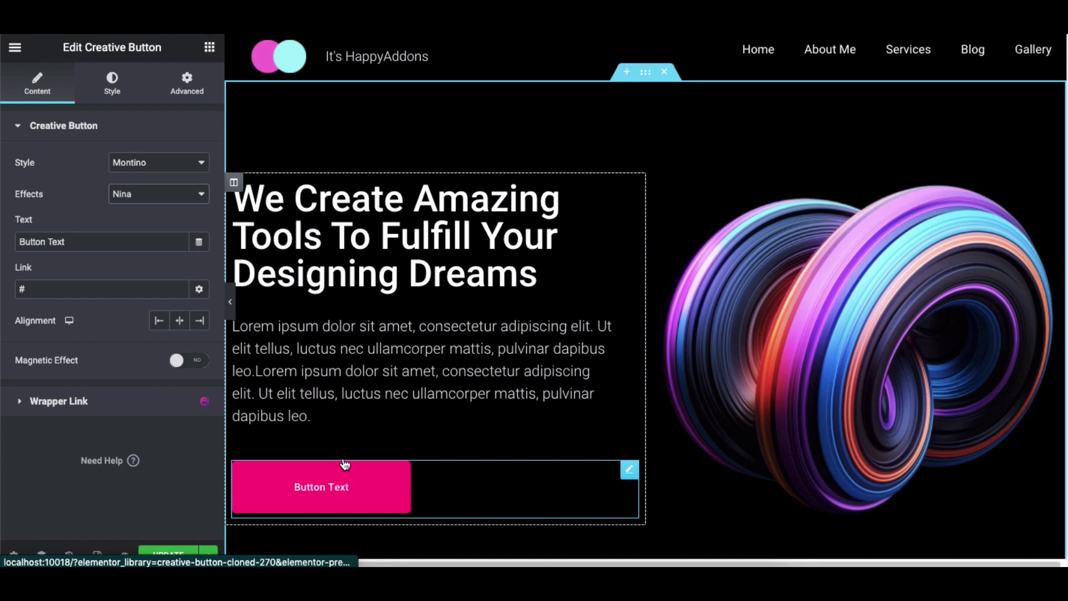
left_click(144, 195)
left_click(141, 205)
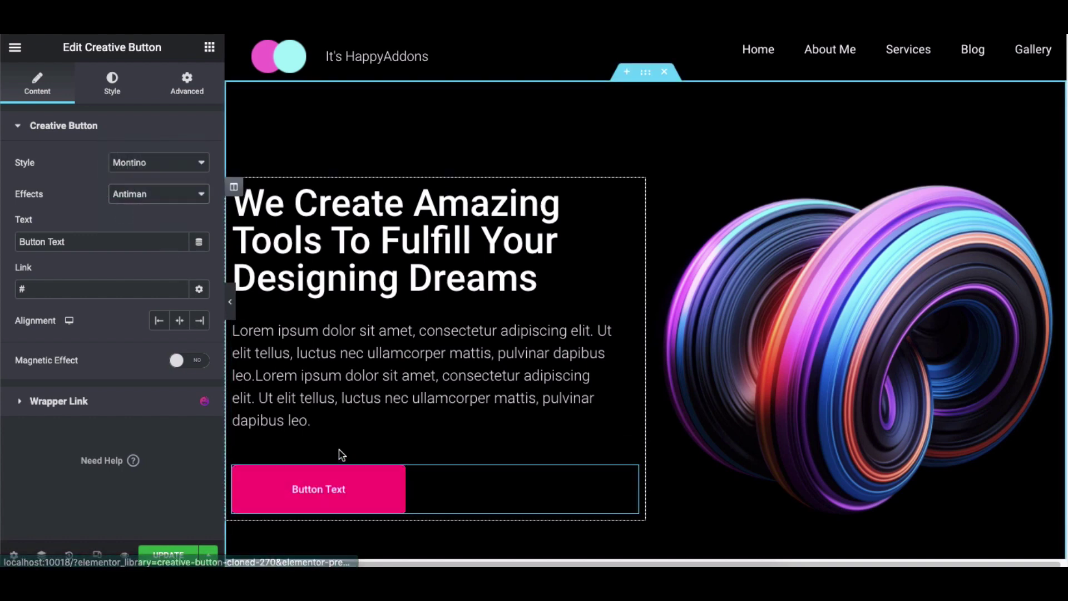
left_click(142, 196)
left_click(140, 206)
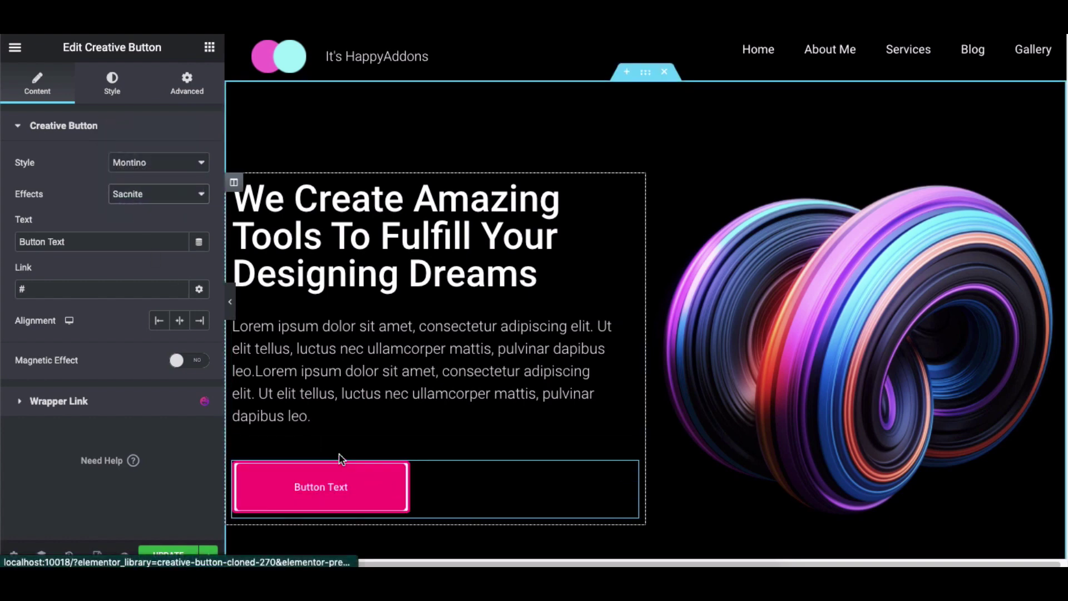
Change the button style from Iconica to Symbolab
left_click(150, 164)
left_click(147, 173)
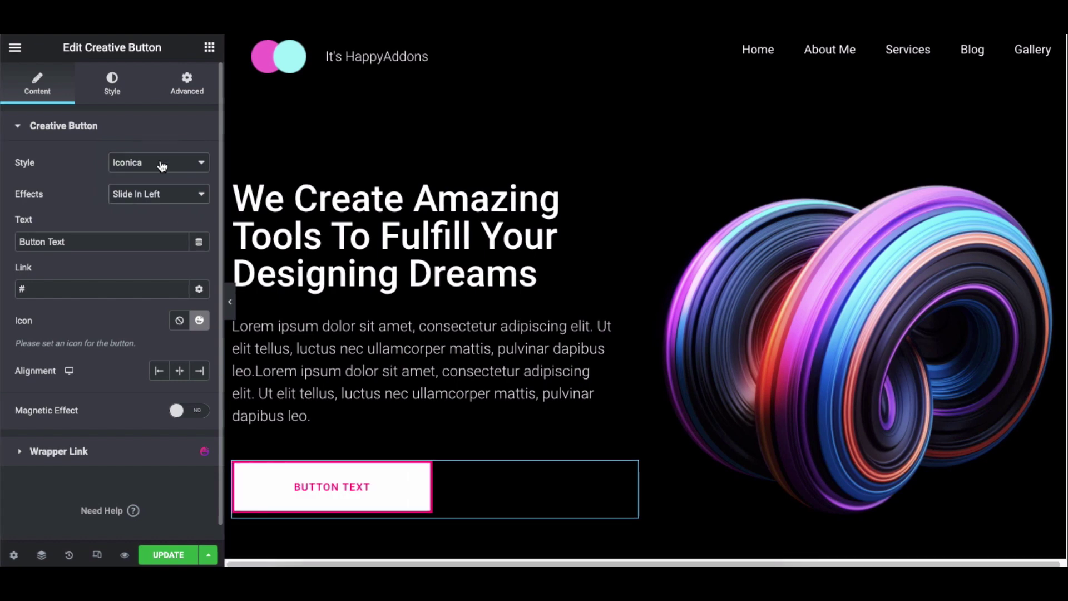
left_click(162, 166)
left_click(153, 174)
left_click(156, 175)
left_click(157, 176)
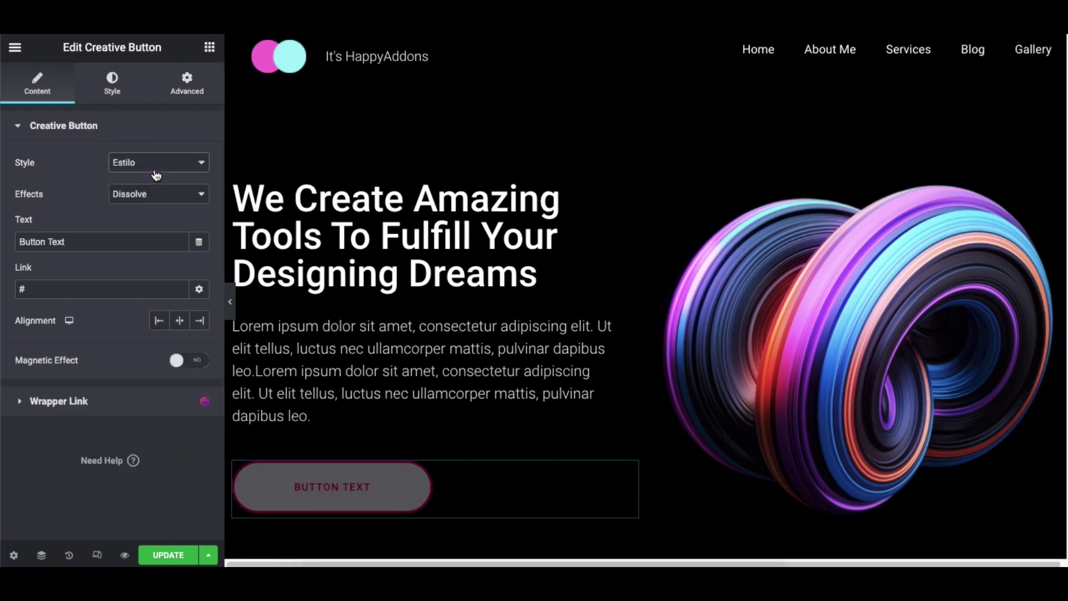
triple_click(72, 241)
type("Learn More")
left_click(39, 286)
key("ctrl+a")
type("https://happyaddons.com/")
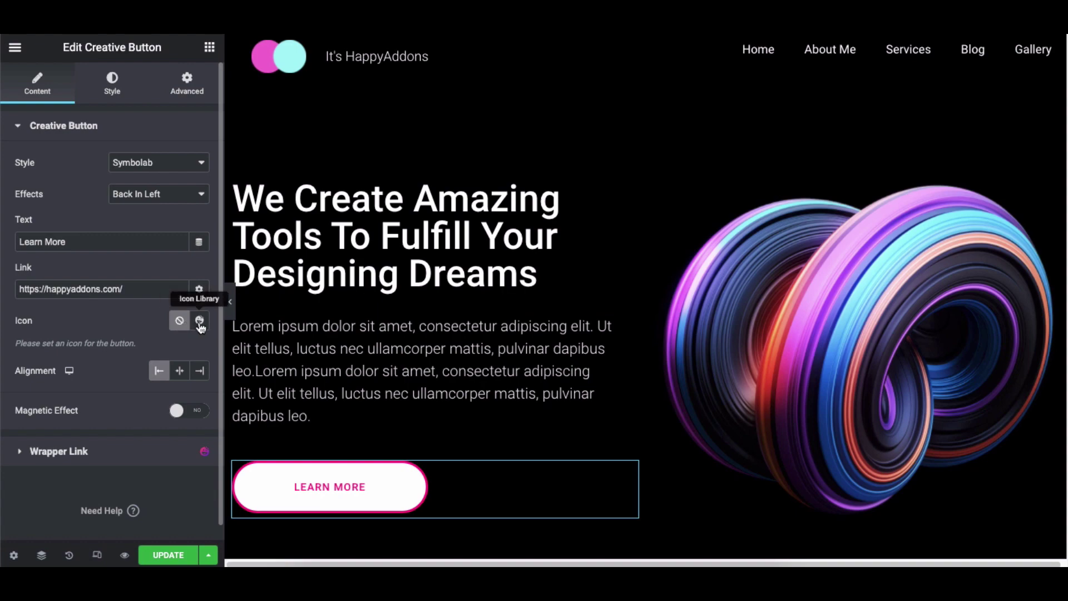
Insert an icon from the icon library into the Learn More button
left_click(200, 321)
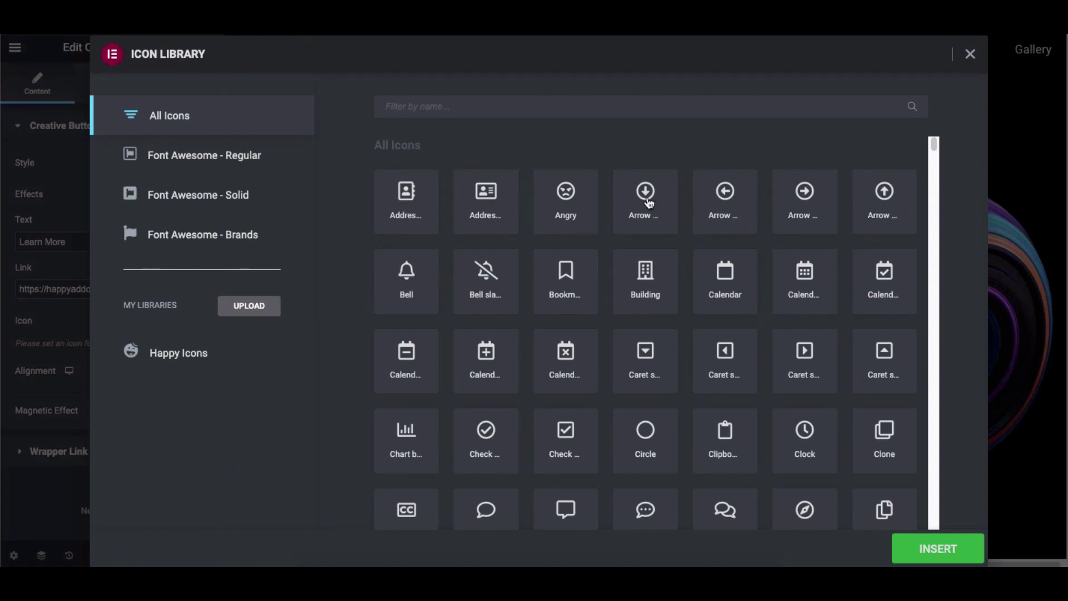
left_click(647, 202)
left_click(912, 544)
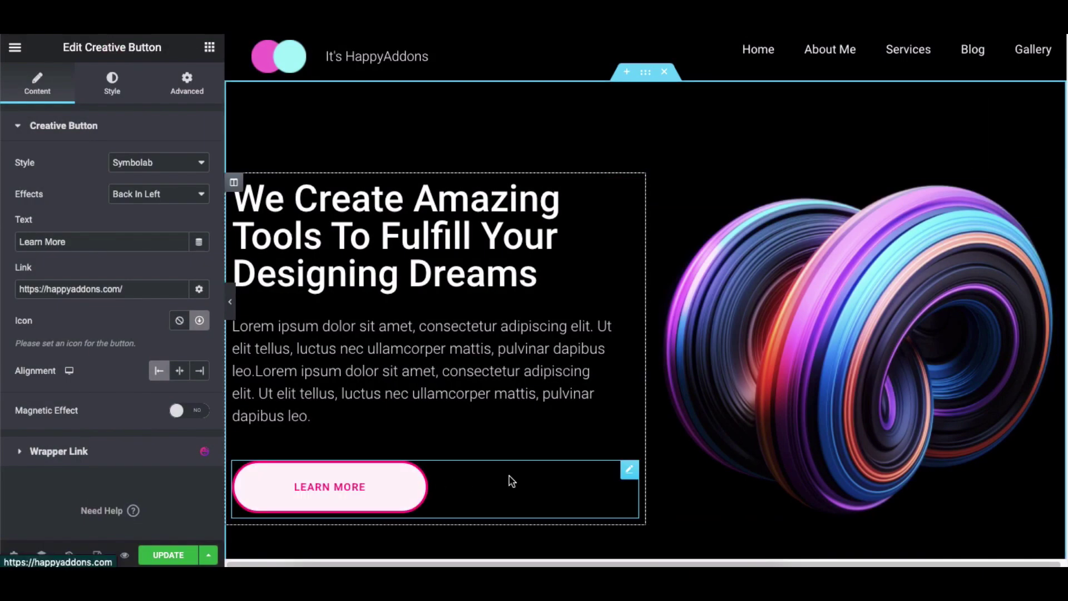
Try center and right alignment, then leave the button left-aligned
left_click(179, 371)
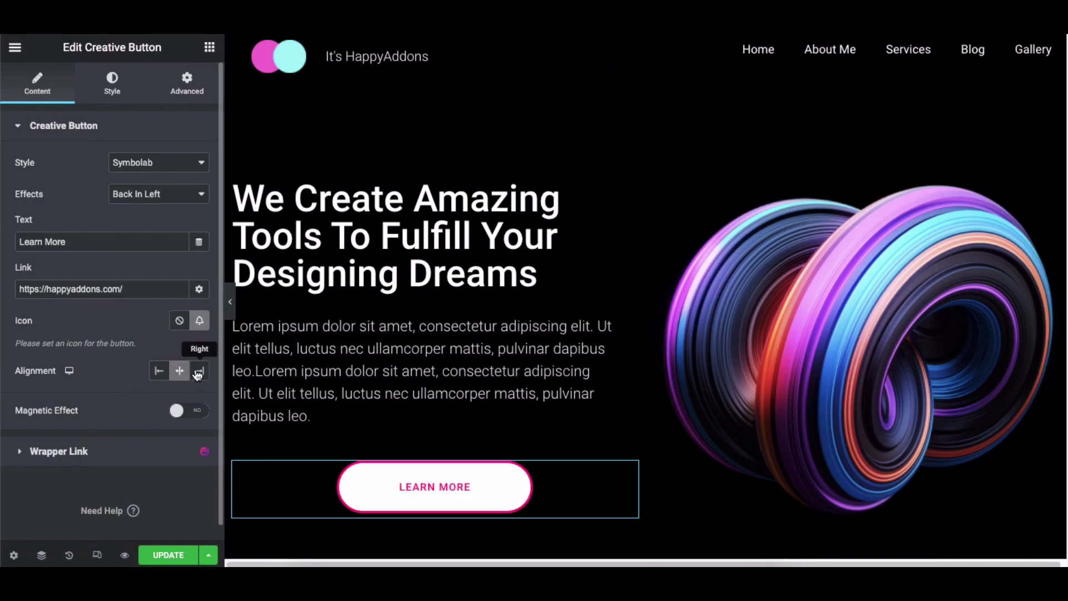
left_click(199, 370)
left_click(179, 370)
left_click(158, 372)
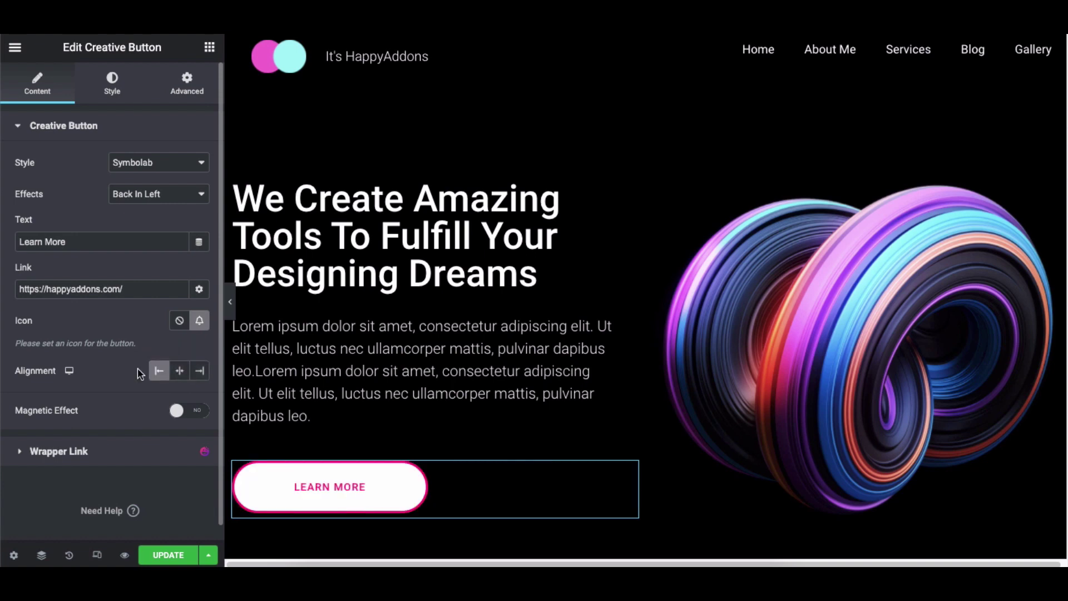
In the Style tab, set the button's icon size to 26
left_click(114, 89)
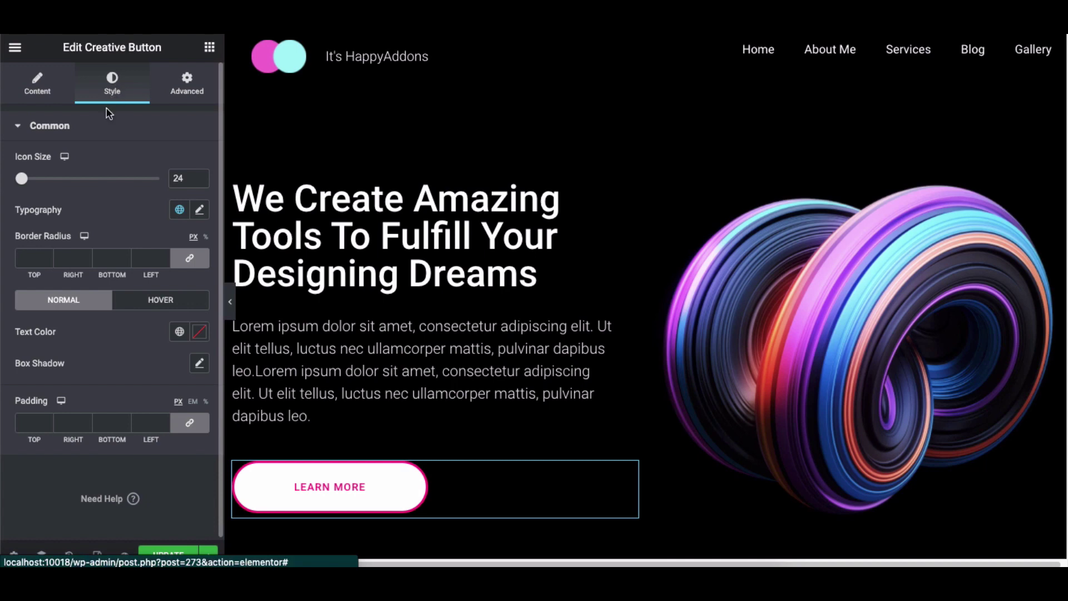
left_click(41, 182)
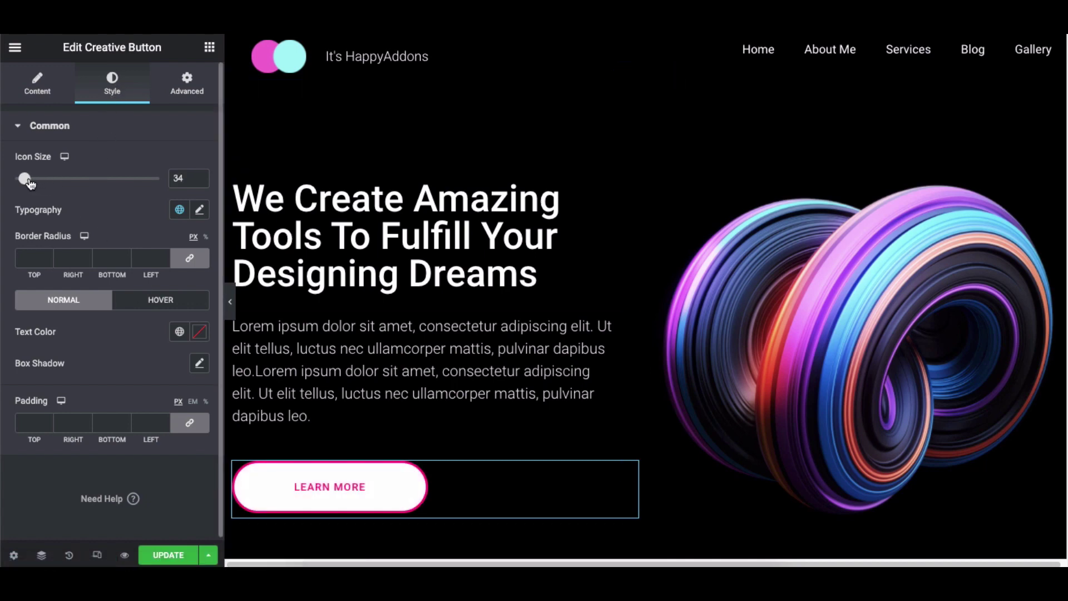
left_click_drag(27, 179, 22, 179)
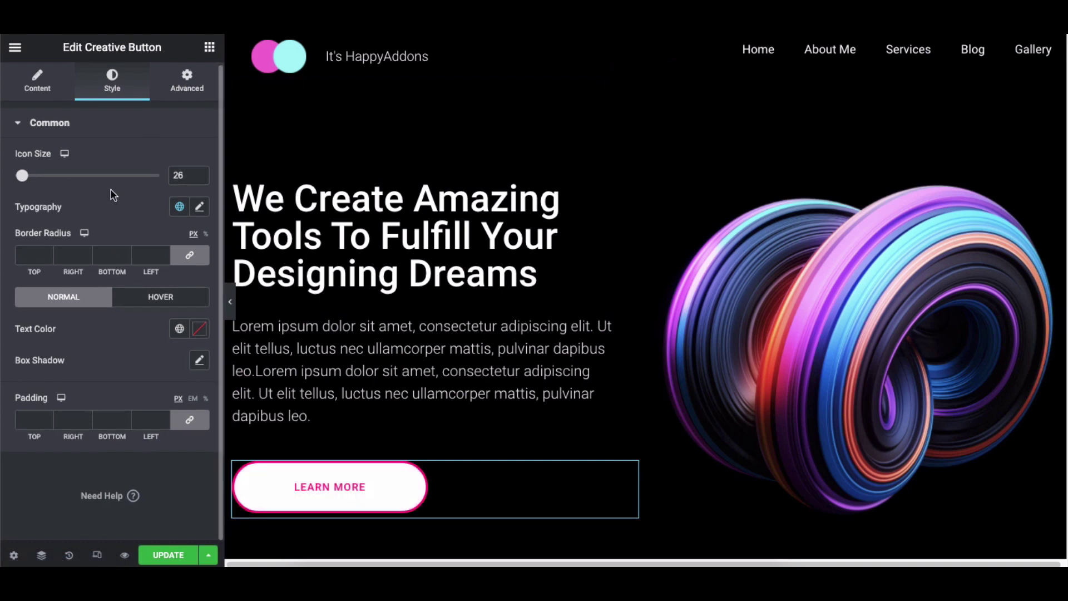
Set the button text typography to the Roboto font family, weight 500
left_click(199, 206)
left_click(153, 277)
left_click(139, 334)
scroll(139, 333, "down", 1)
left_click_drag(27, 250, 26, 251)
left_click(153, 281)
left_click(143, 314)
left_click(148, 314)
left_click(148, 314)
Give the text 0.4 letter spacing and 2 word spacing, then clear the border radius
left_click(145, 344)
left_click(134, 342)
left_click(146, 376)
left_click(145, 377)
left_click_drag(26, 424, 26, 424)
left_click_drag(67, 471, 71, 473)
left_click_drag(26, 519, 33, 521)
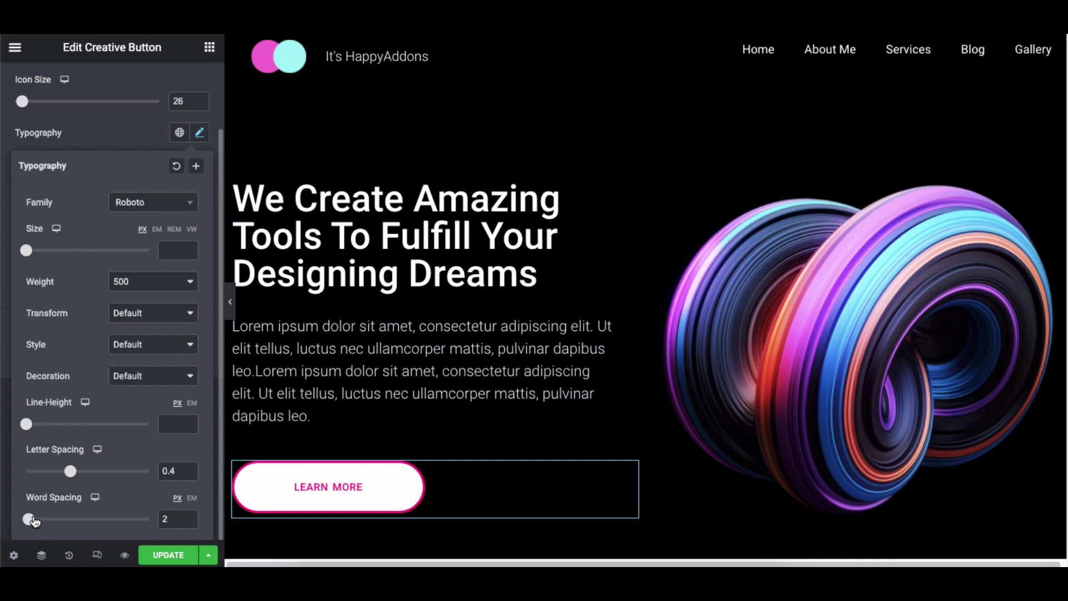
left_click(115, 196)
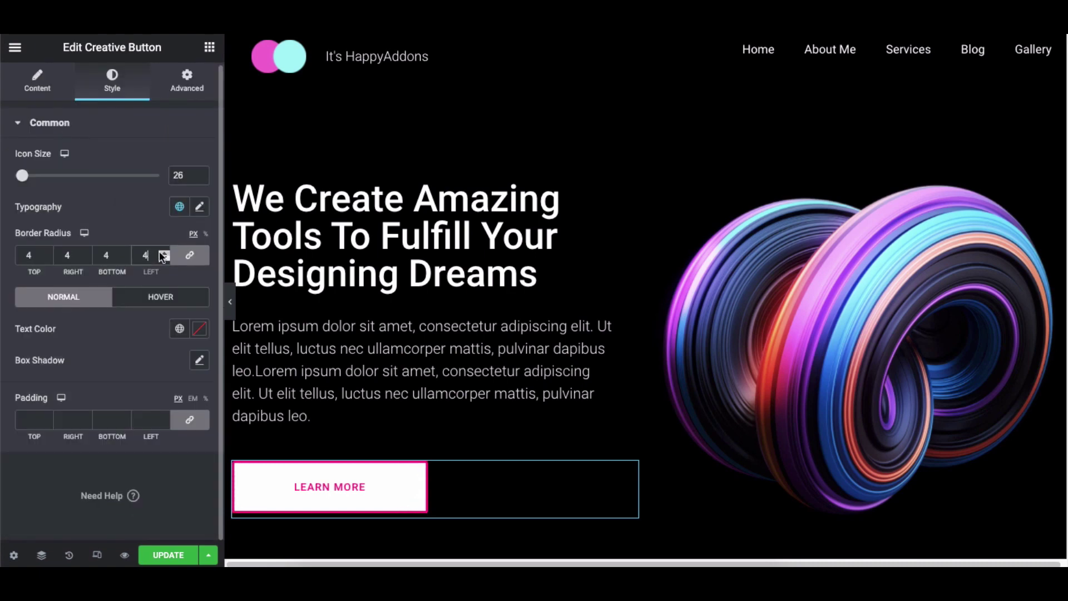
key("BackSpace")
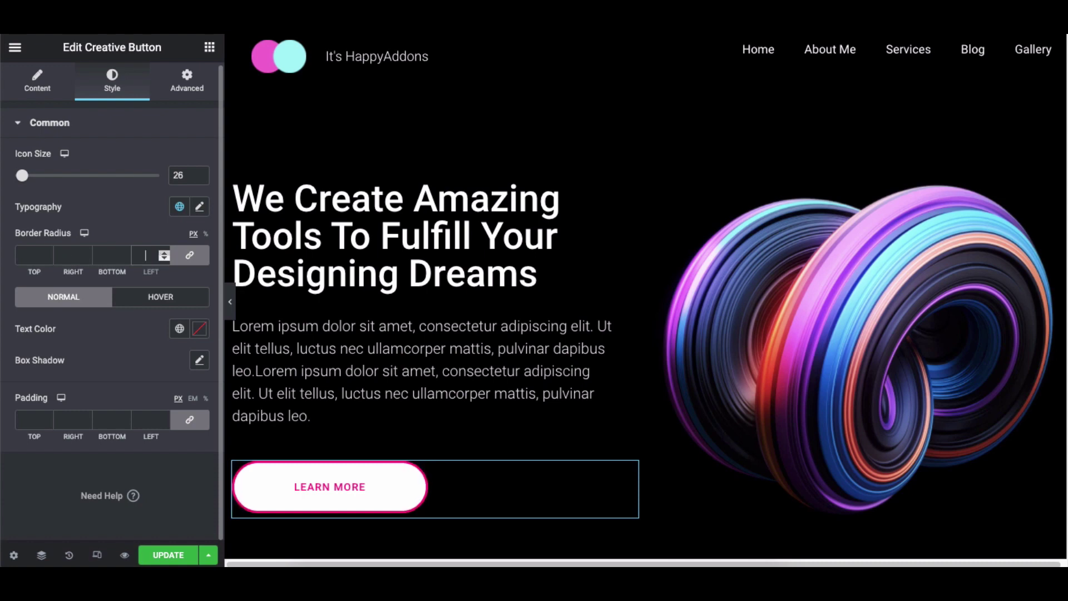
Set the normal-state button text colour to black
left_click(163, 300)
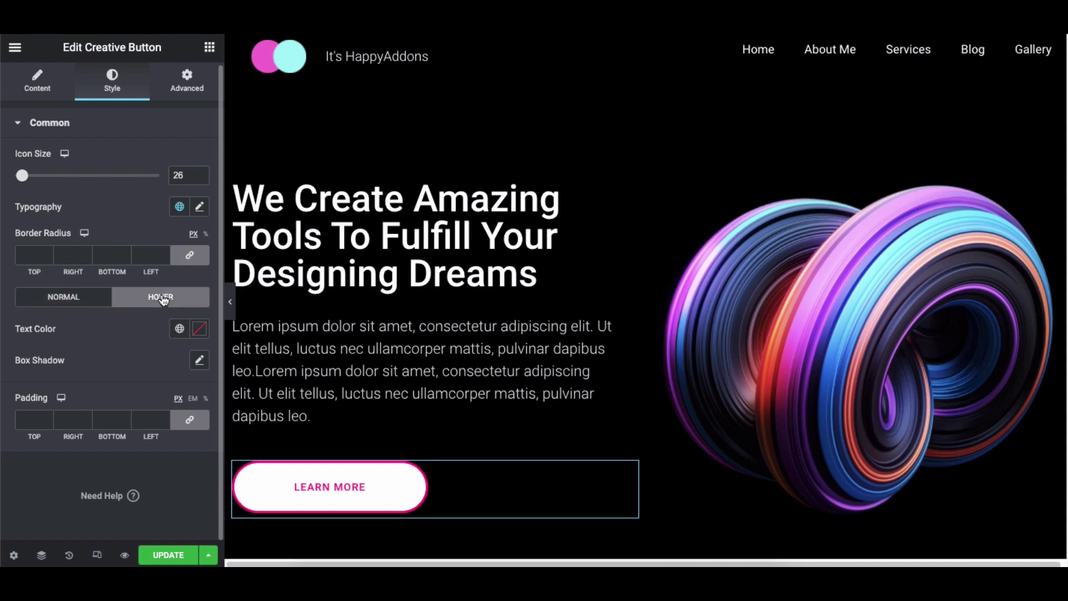
left_click(66, 296)
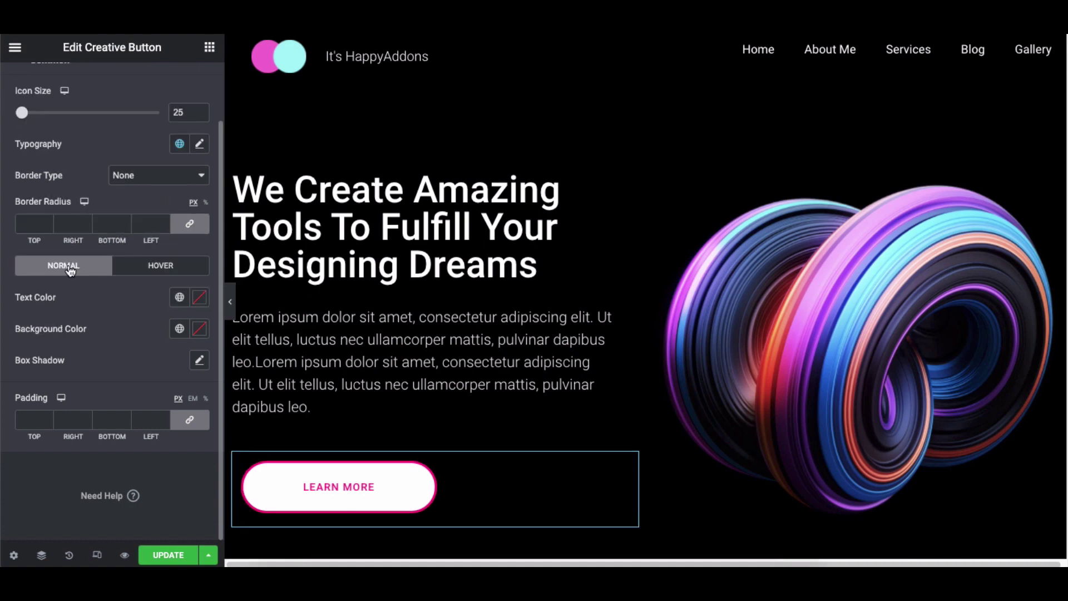
left_click(201, 299)
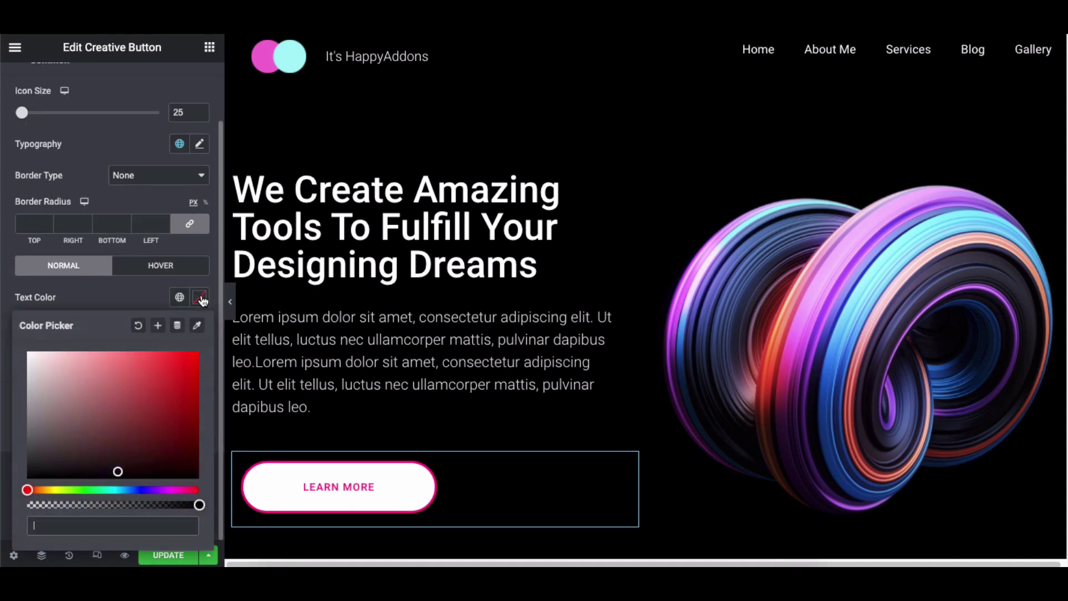
left_click_drag(184, 386, 54, 475)
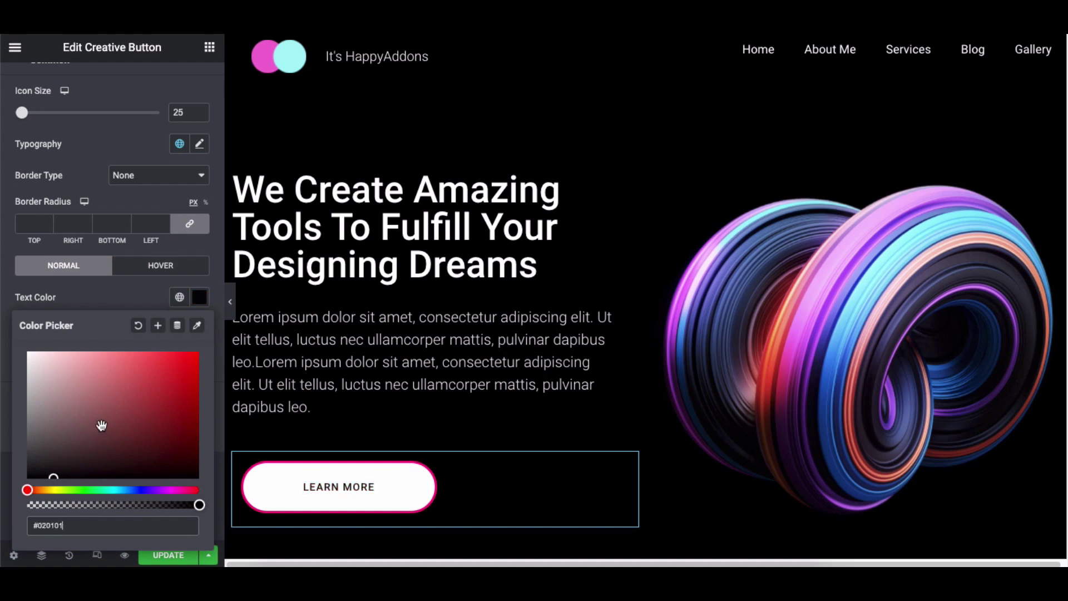
left_click(114, 302)
Give the button a white normal-state background colour
left_click(199, 329)
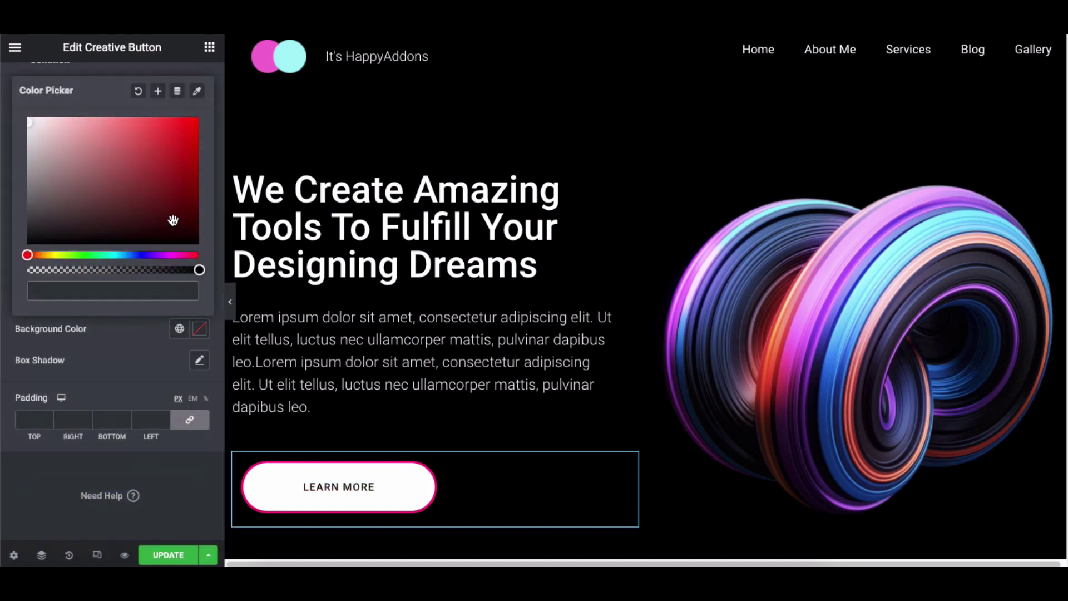
left_click(163, 160)
mouse_move(163, 160)
left_mouse_down()
mouse_move(151, 126)
mouse_move(24, 118)
left_mouse_up()
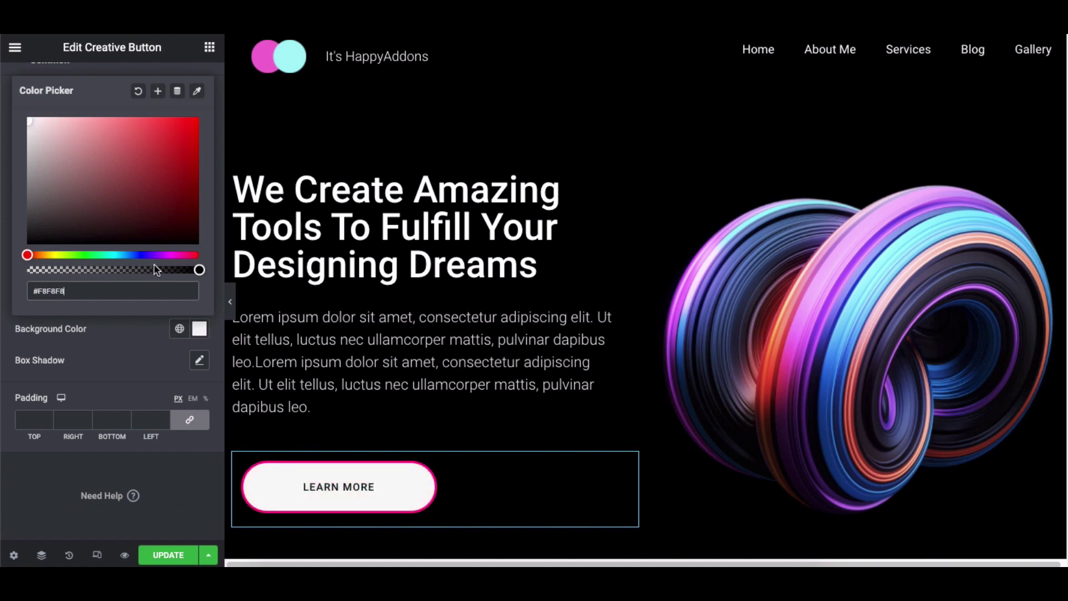
left_click(155, 333)
Adjust the box shadow's offset, blur and spread, keeping it an outline shadow
left_click(199, 360)
scroll(112, 389, "down", 1)
left_click_drag(88, 377, 76, 377)
mouse_move(111, 414)
left_mouse_down()
mouse_move(141, 419)
mouse_move(101, 414)
left_mouse_up()
left_click_drag(38, 450, 49, 450)
mouse_move(91, 488)
left_mouse_down()
mouse_move(136, 488)
mouse_move(87, 487)
left_mouse_up()
left_click(142, 519)
left_click(139, 532)
left_click(141, 519)
left_click(139, 506)
left_click(144, 300)
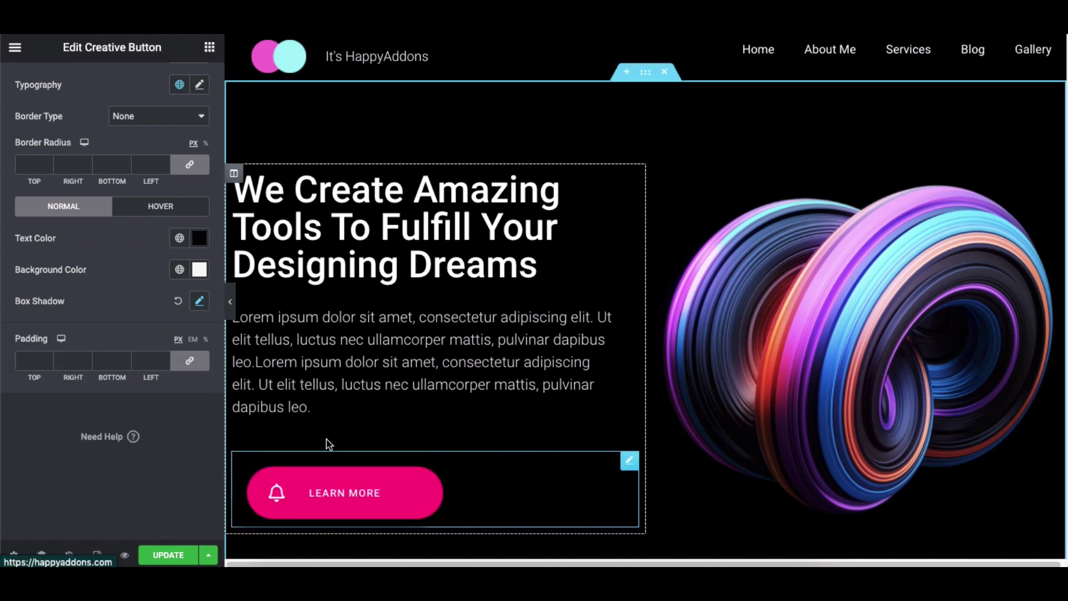
Set the button padding to 3 on all sides
left_click(159, 359)
type("3")
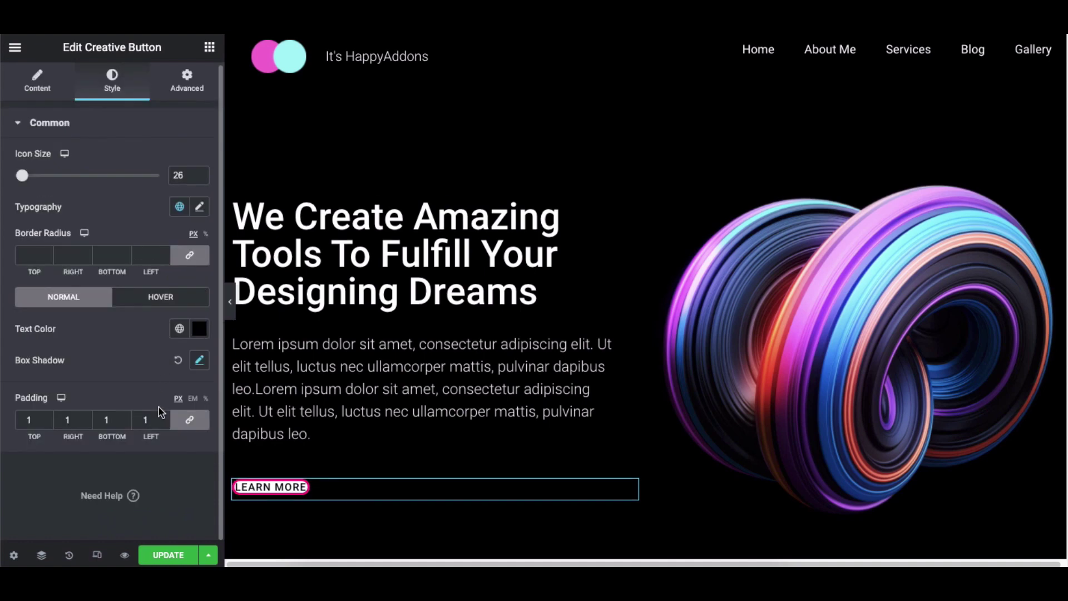
scroll(161, 416, "up", 20)
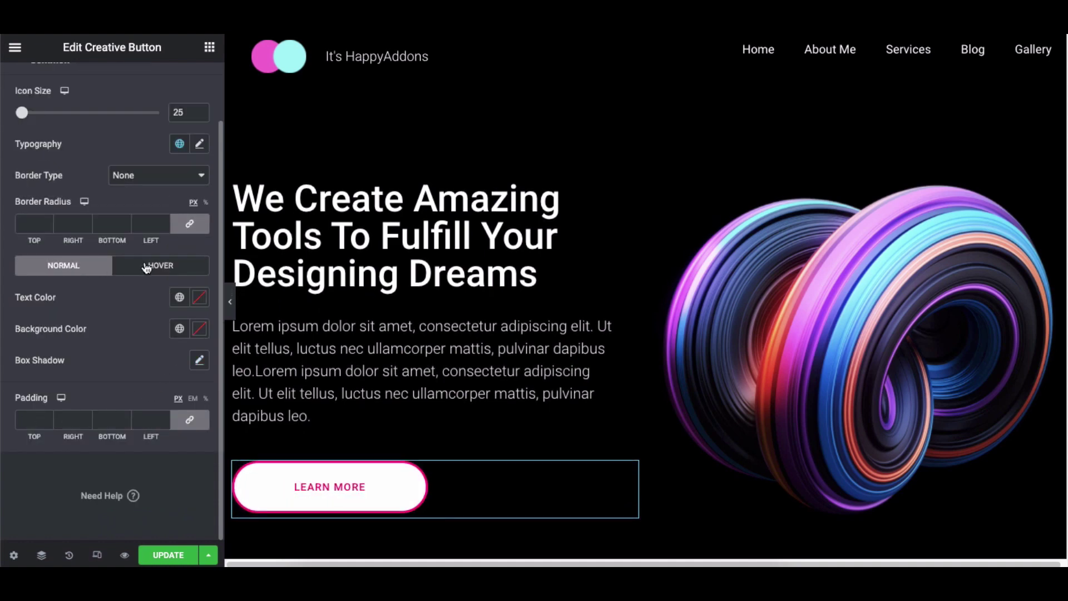
Try green hover text and blue hover background colours, then clear both
left_click(146, 266)
left_click(197, 297)
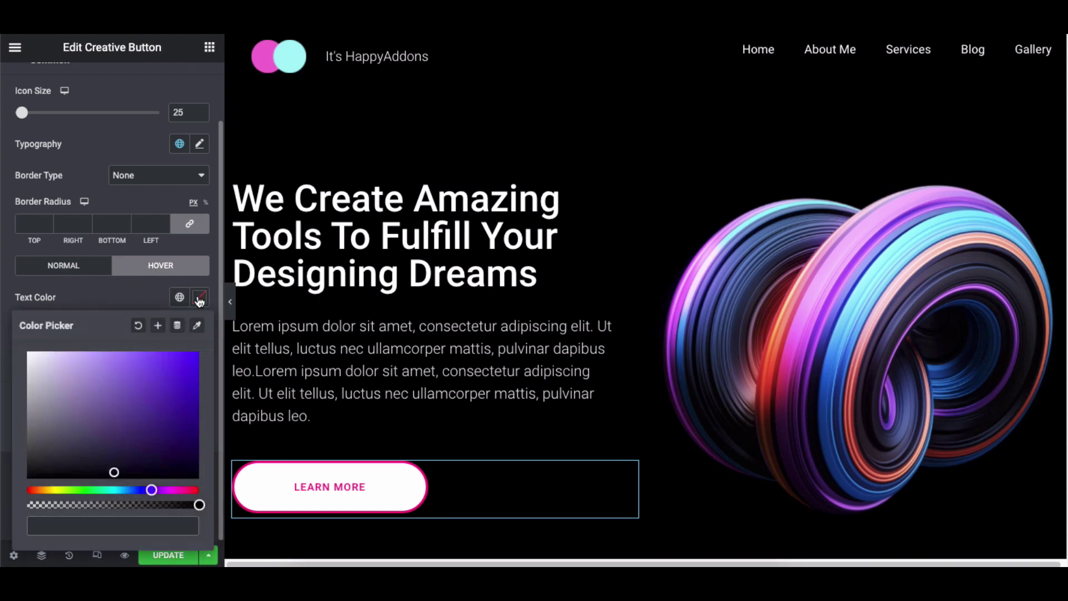
left_click_drag(151, 490, 87, 490)
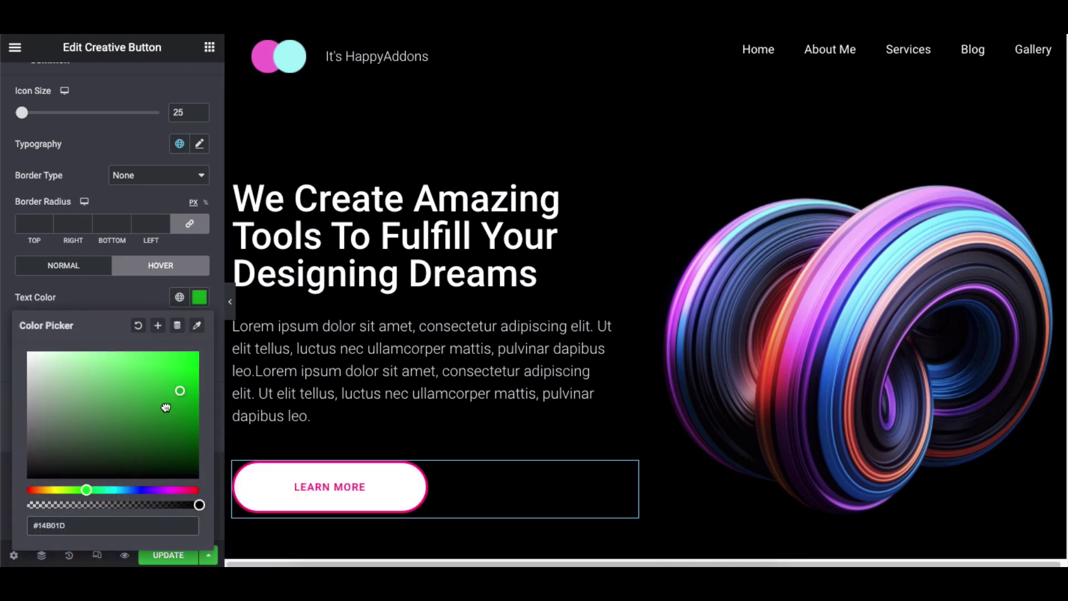
left_click(138, 325)
left_click(199, 328)
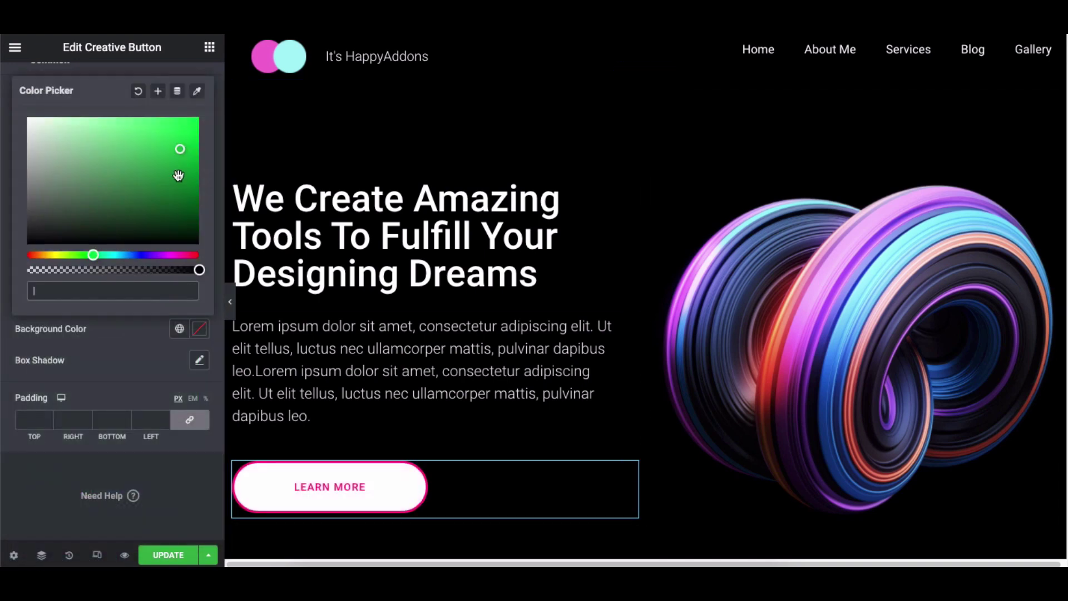
left_click(143, 255)
left_click(195, 121)
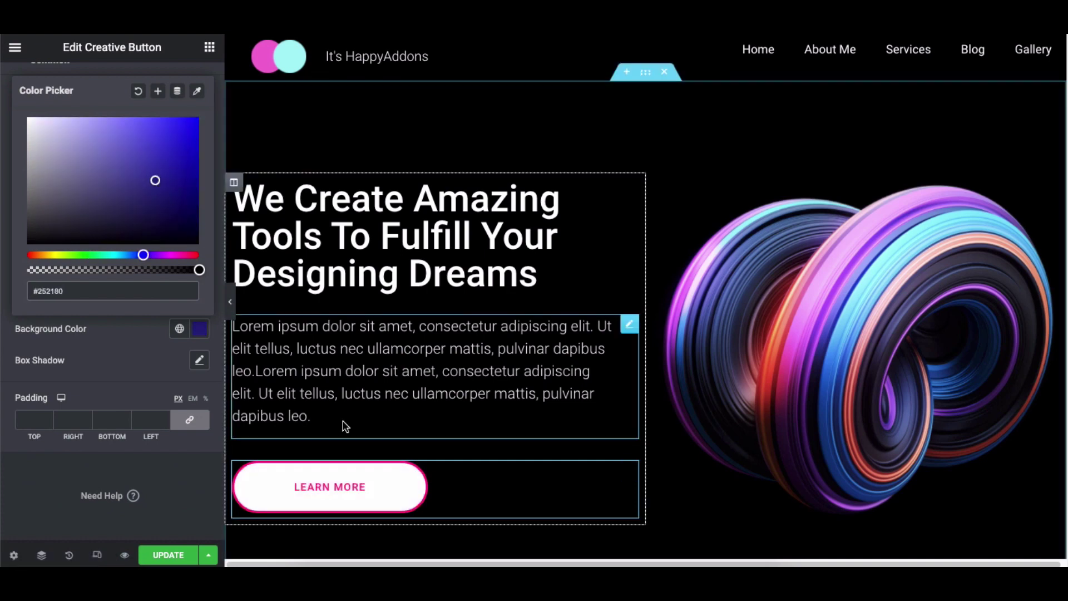
left_click(138, 91)
Test an inset hover box shadow with blur 84, then reset it to default
left_click(199, 360)
scroll(149, 346, "down", 1)
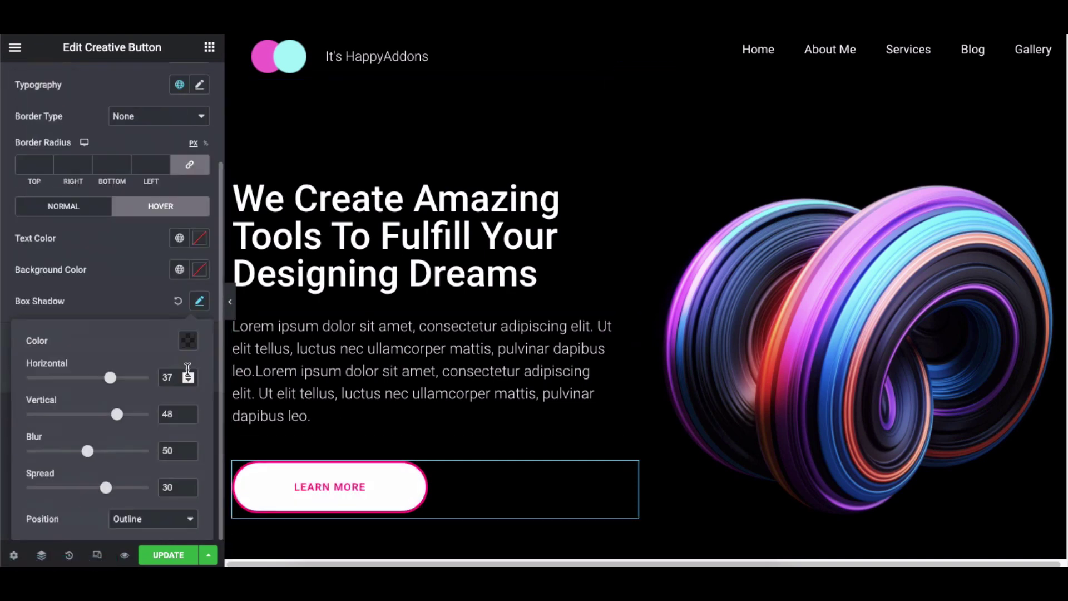
left_click_drag(122, 377, 105, 377)
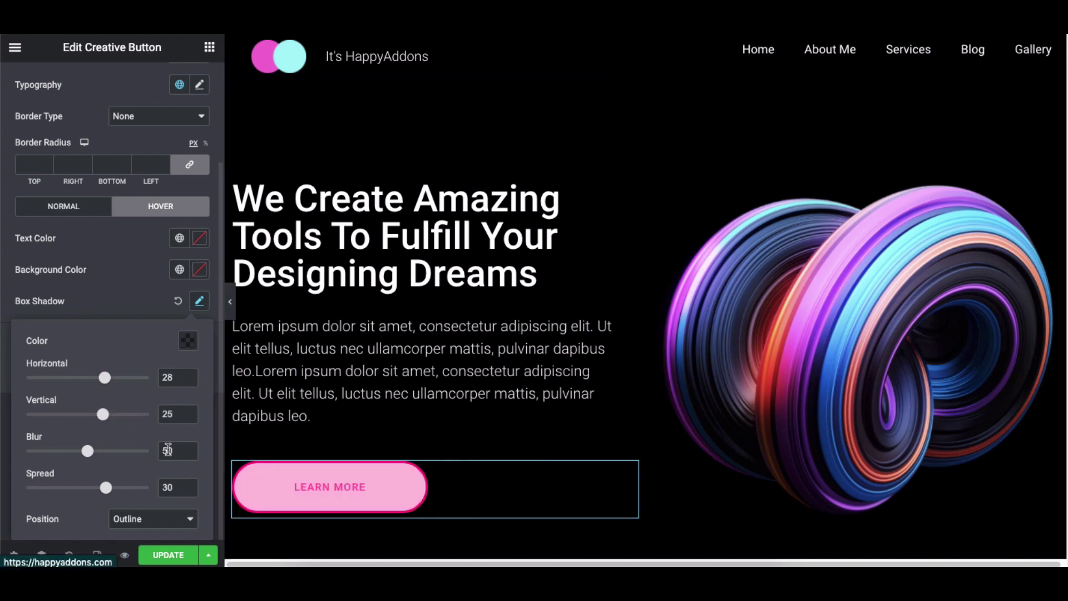
left_click_drag(87, 450, 129, 450)
mouse_move(106, 487)
left_mouse_down()
mouse_move(129, 487)
mouse_move(101, 487)
left_mouse_up()
left_click(153, 519)
left_click(125, 529)
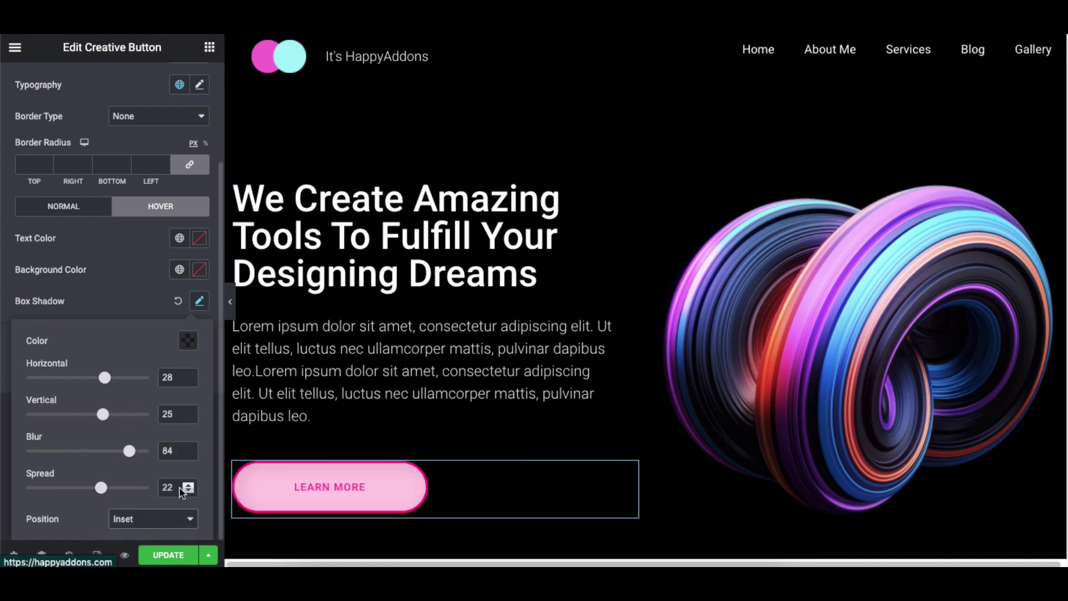
left_click(177, 301)
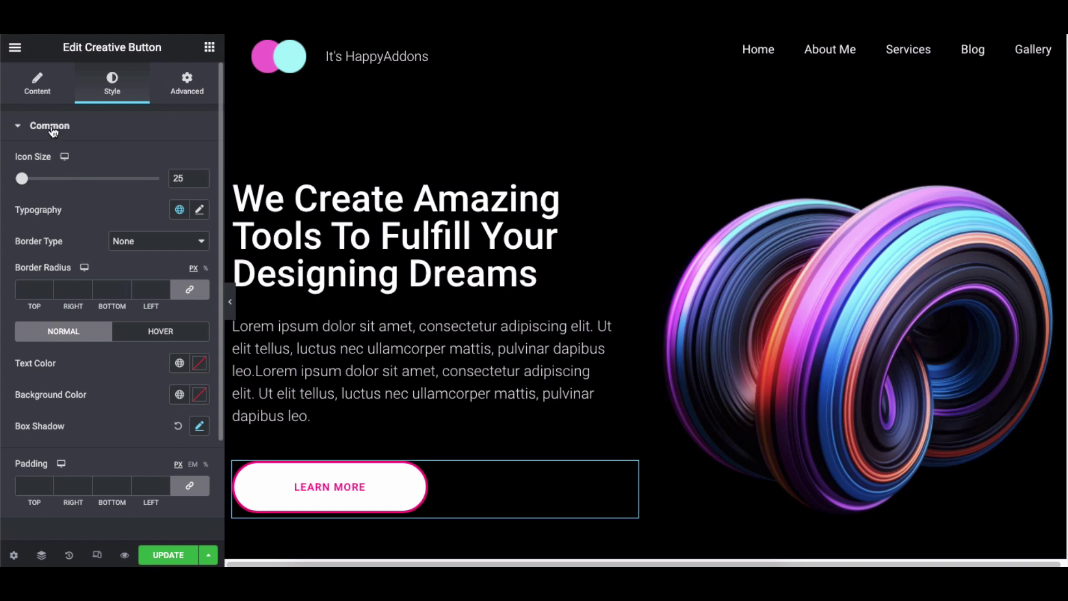
Enable the Magnetic Effect with threshold 10 and update the page
left_click(38, 85)
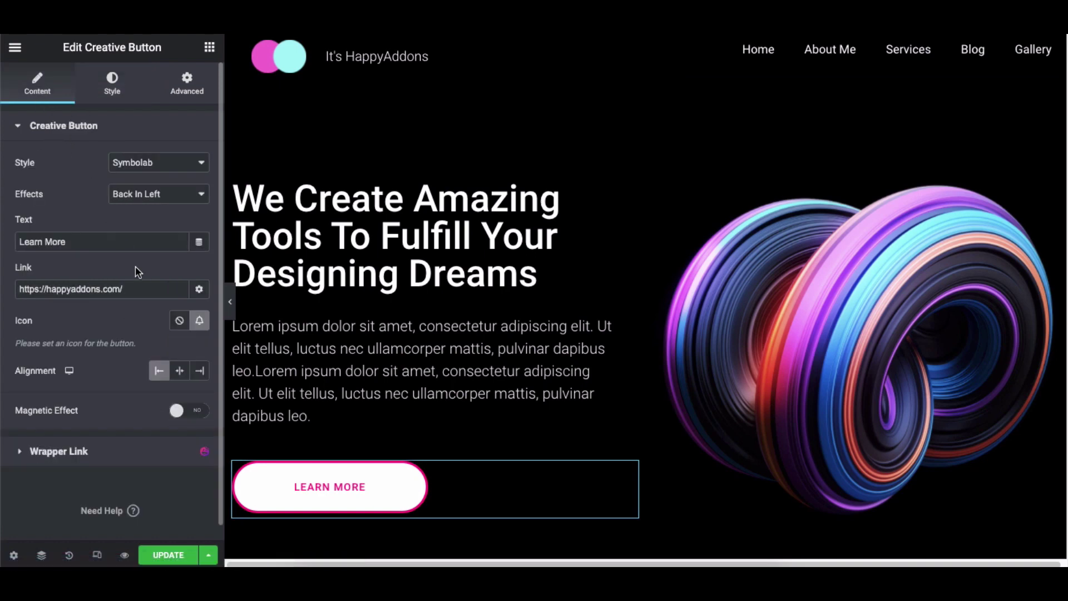
left_click(176, 411)
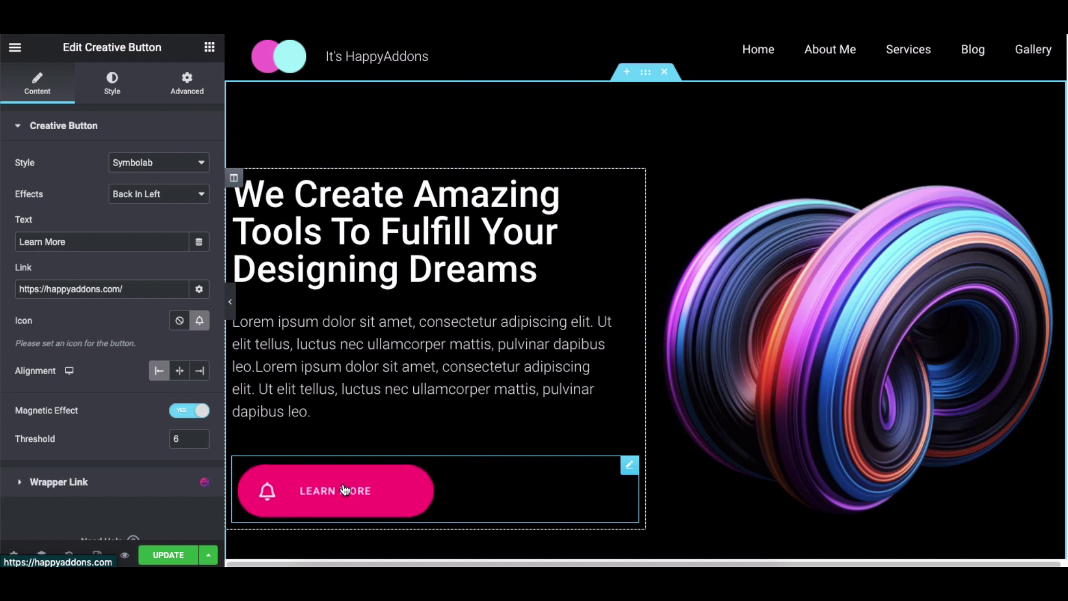
double_click(183, 437)
type("10")
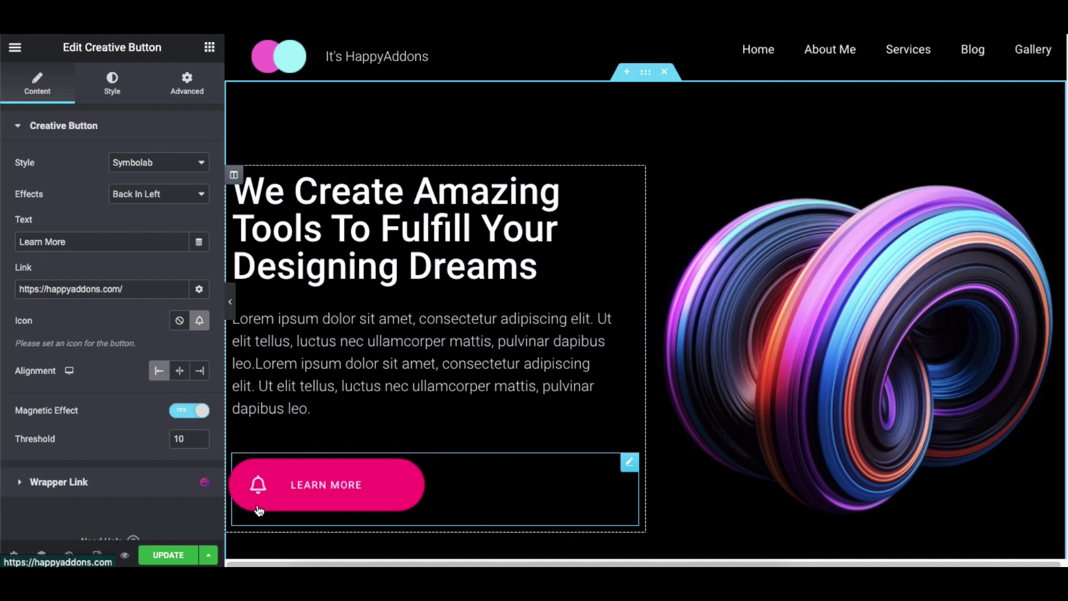
left_click(181, 552)
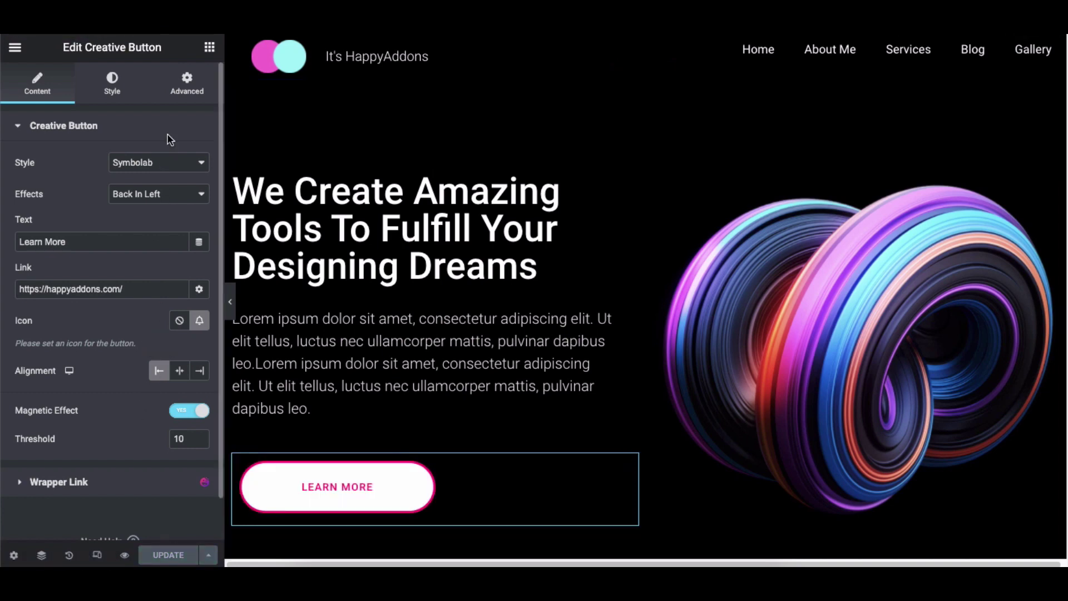
Review the Learn More button's Advanced tab: Advanced section, Floating and Motion Effects, Custom CSS
left_click(187, 83)
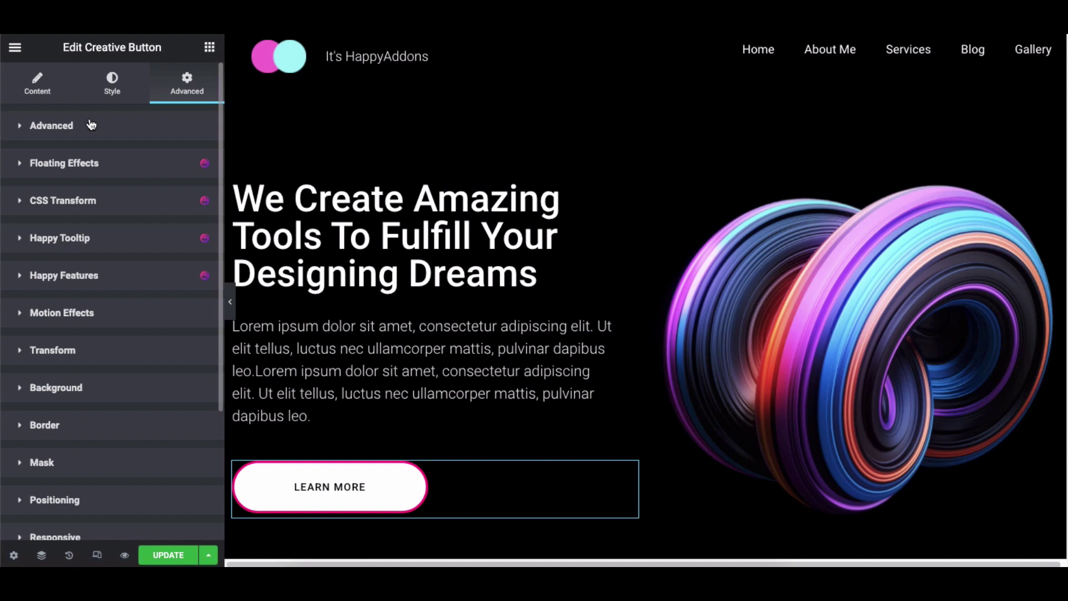
left_click(91, 124)
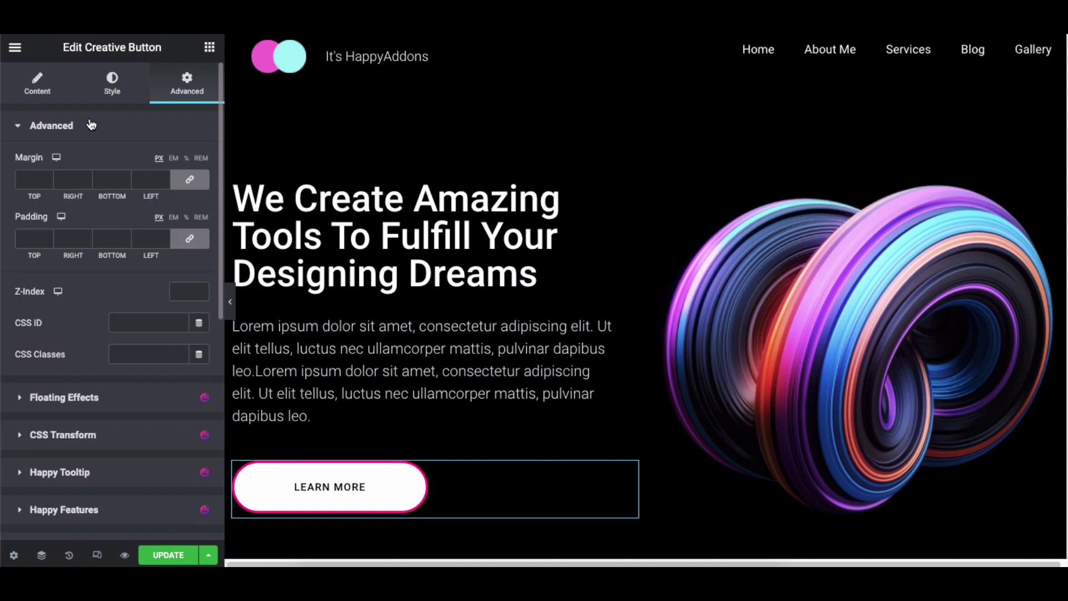
scroll(92, 125, "down", 1)
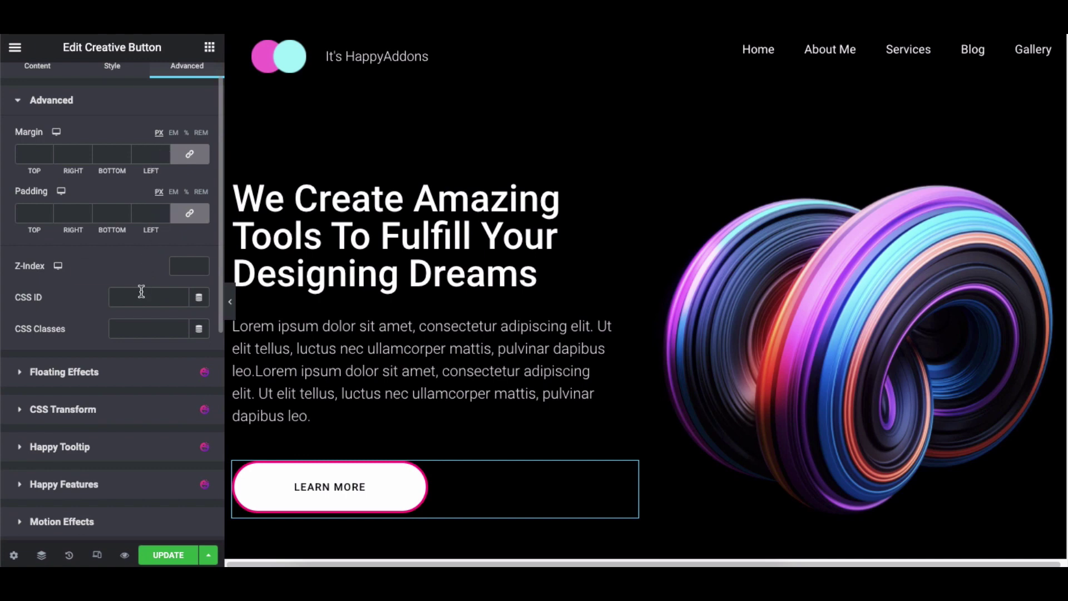
mouse_move(141, 293)
mouse_move(136, 322)
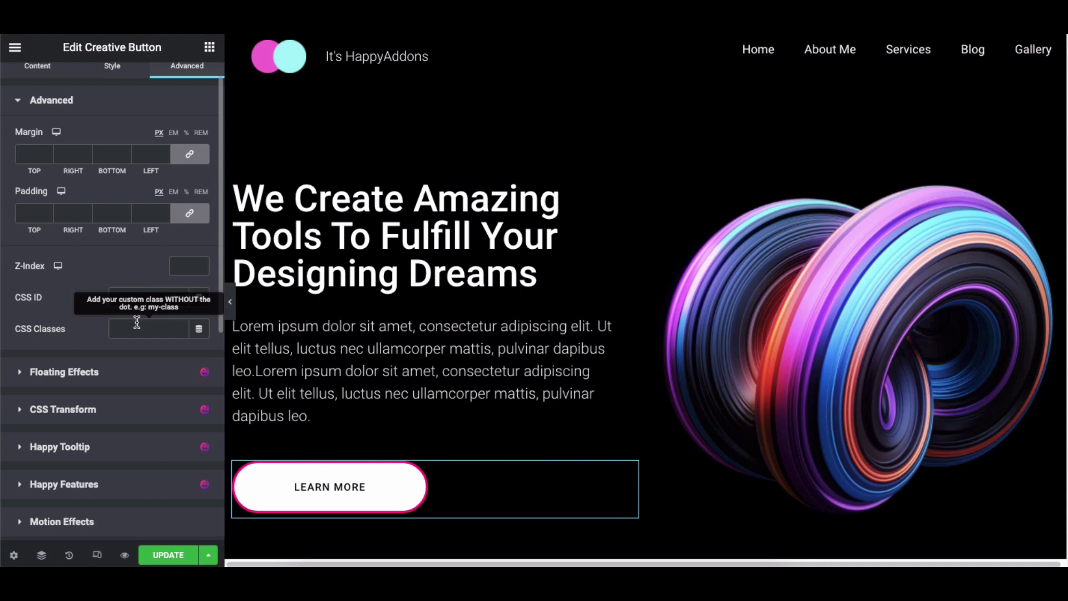
left_click(122, 106)
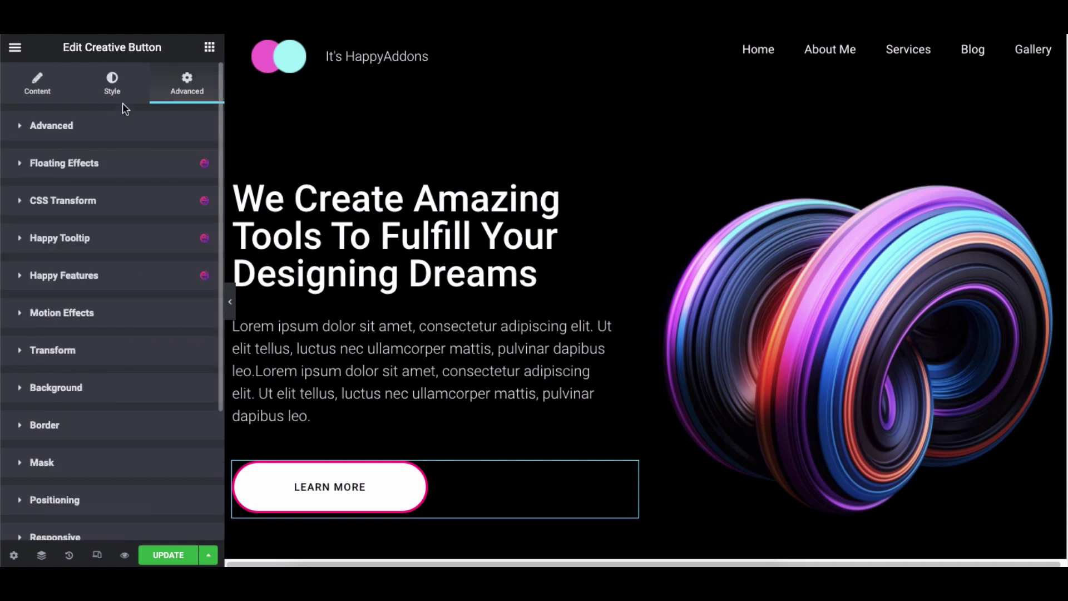
scroll(127, 171, "down", 3)
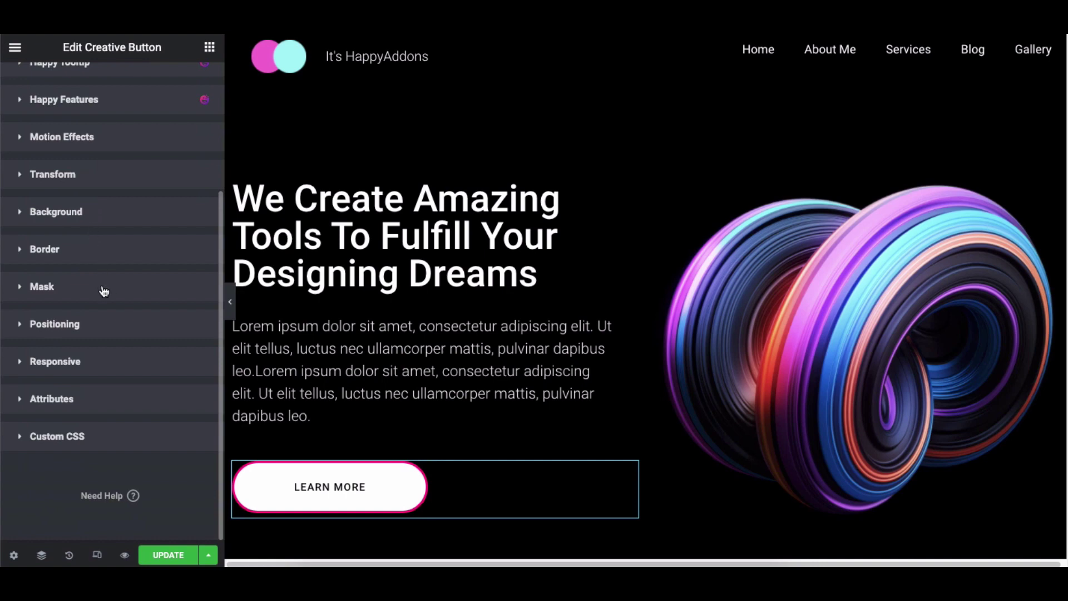
scroll(103, 291, "up", 3)
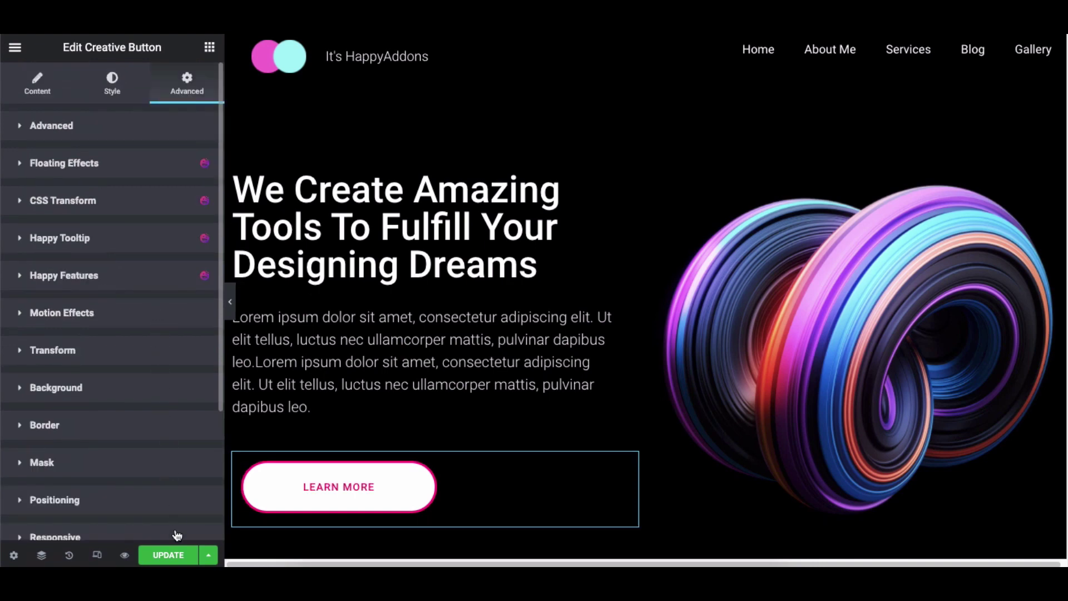
Update the page and preview the live pink Learn More button with its bell icon
left_click(173, 554)
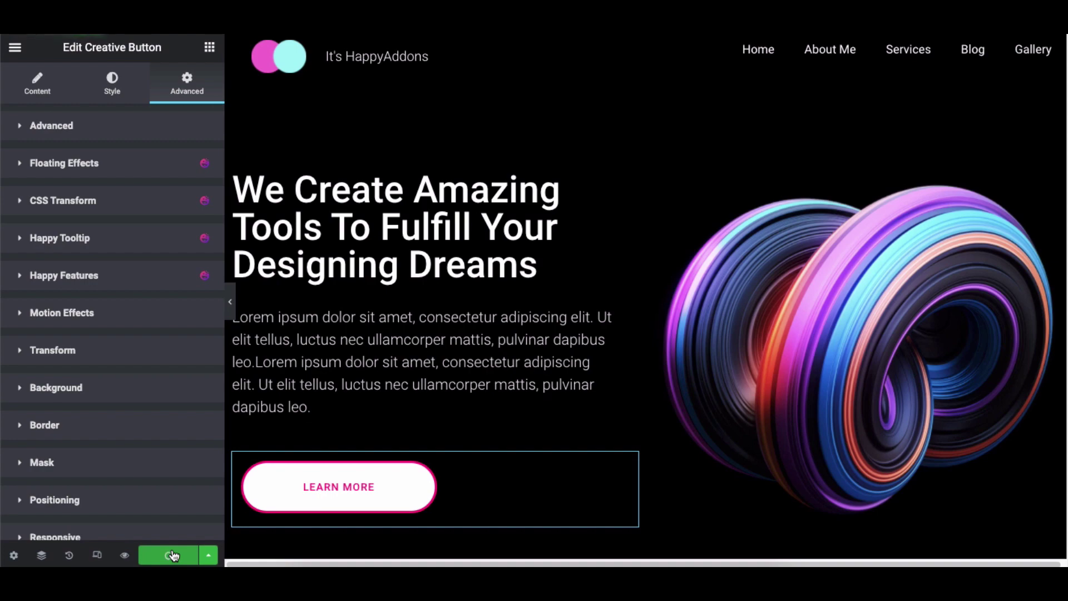
left_click(126, 556)
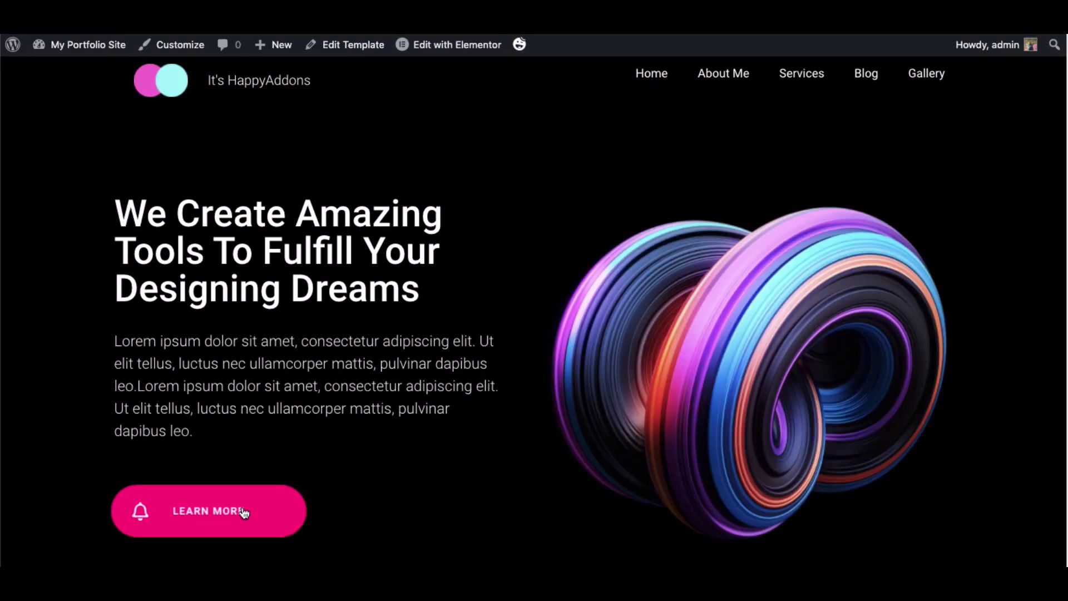